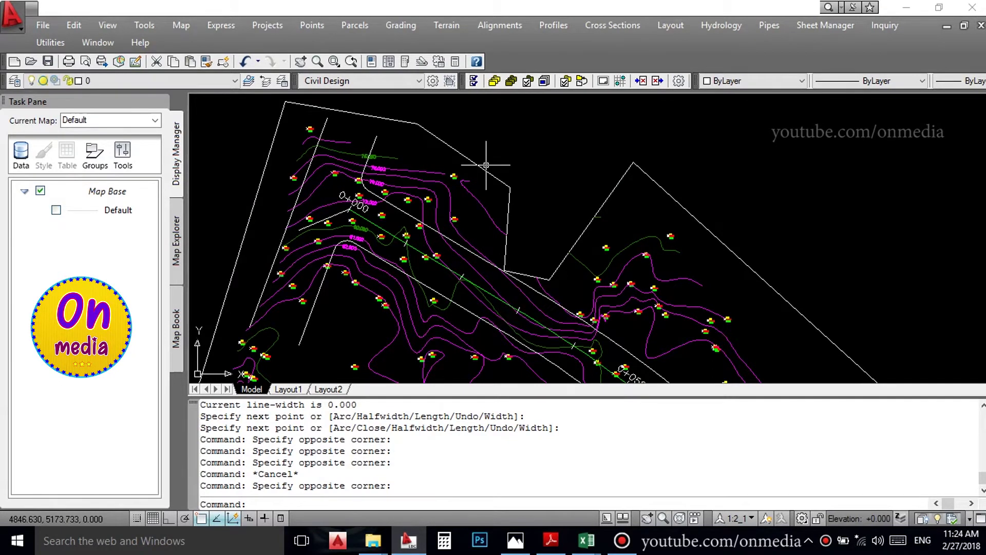
Erase the stray line that runs into the alignment's start at station 0+000
scroll(303, 209, up, 3)
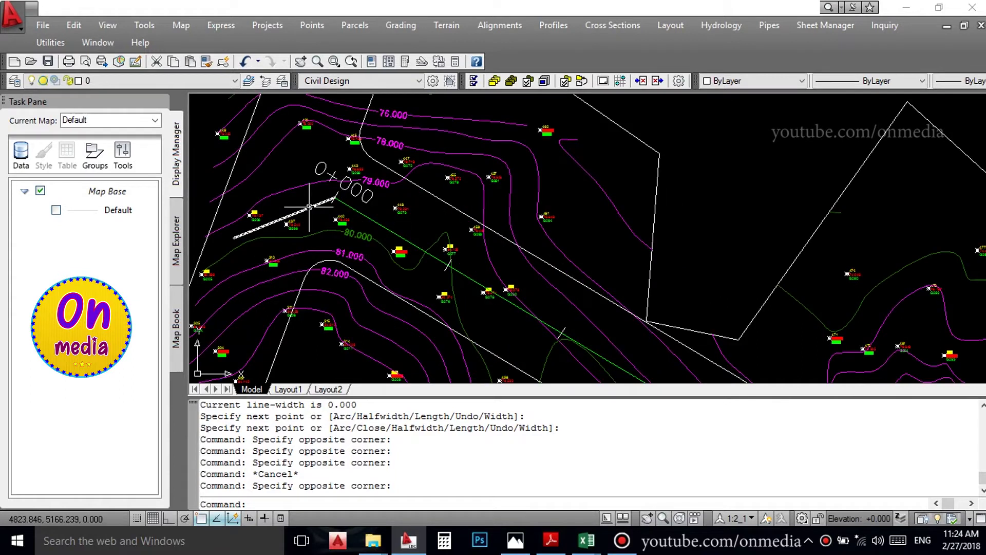
click(308, 206)
key(Delete)
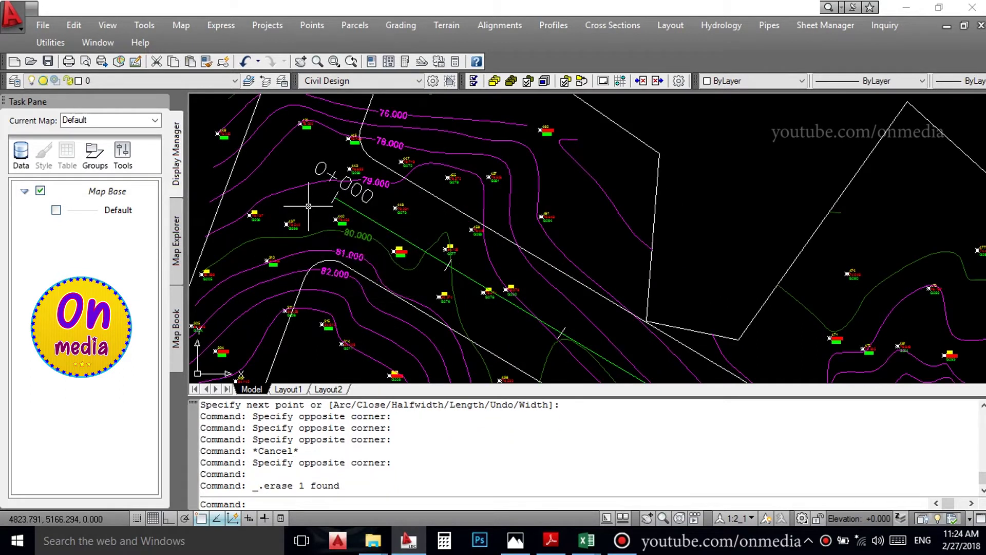
Erase the stray line branching off the road centerline just before station 0+100
scroll(347, 208, down, 1)
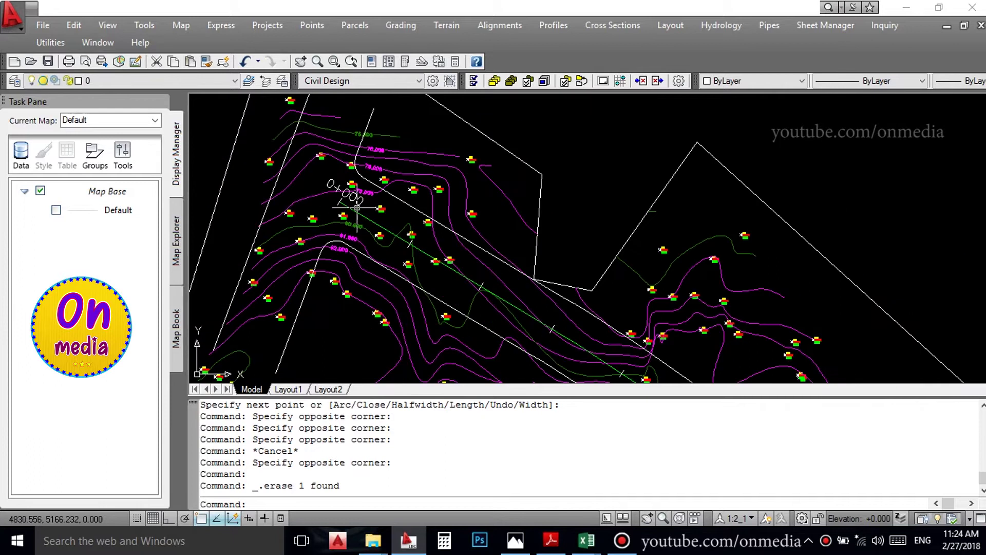
scroll(355, 206, down, 1)
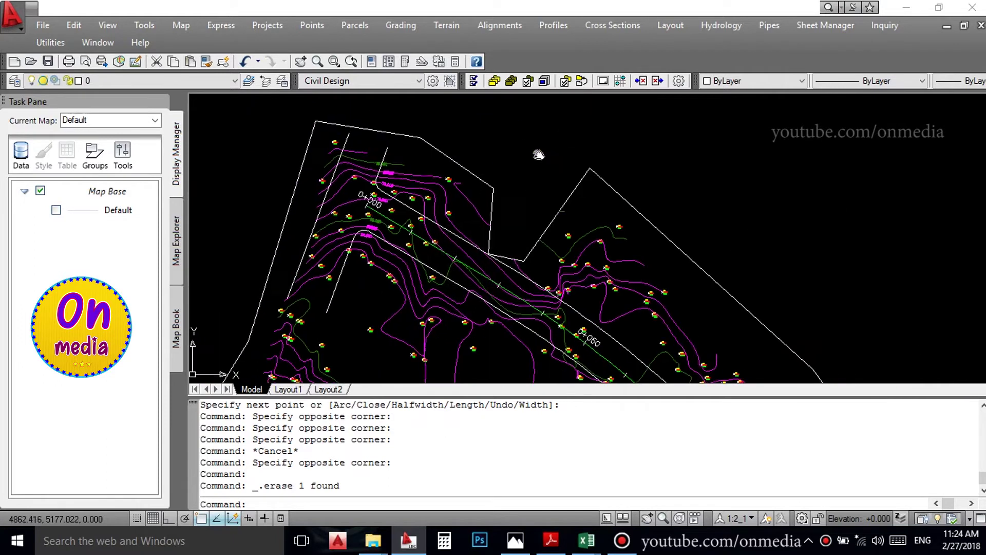
middle_drag(552, 152, 514, 153)
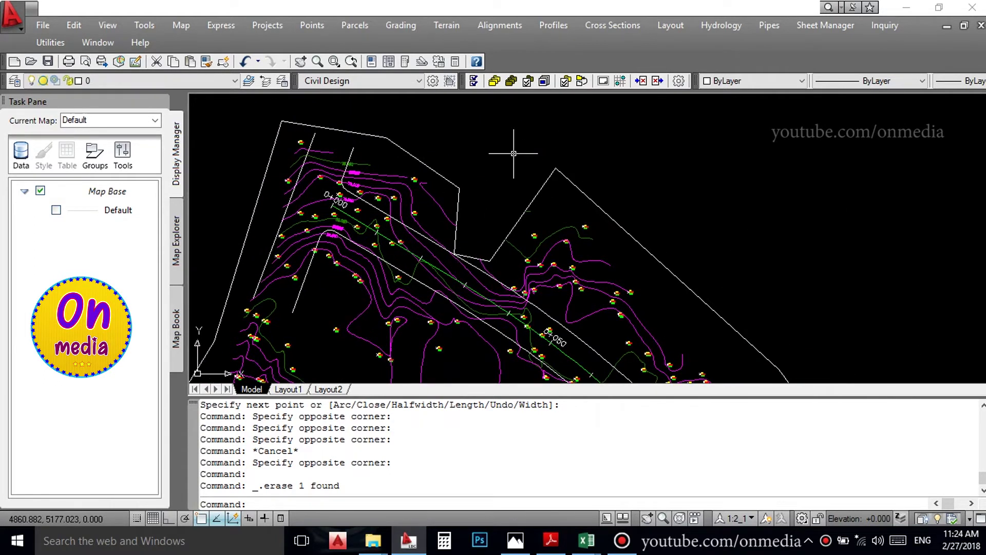
scroll(514, 153, down, 2)
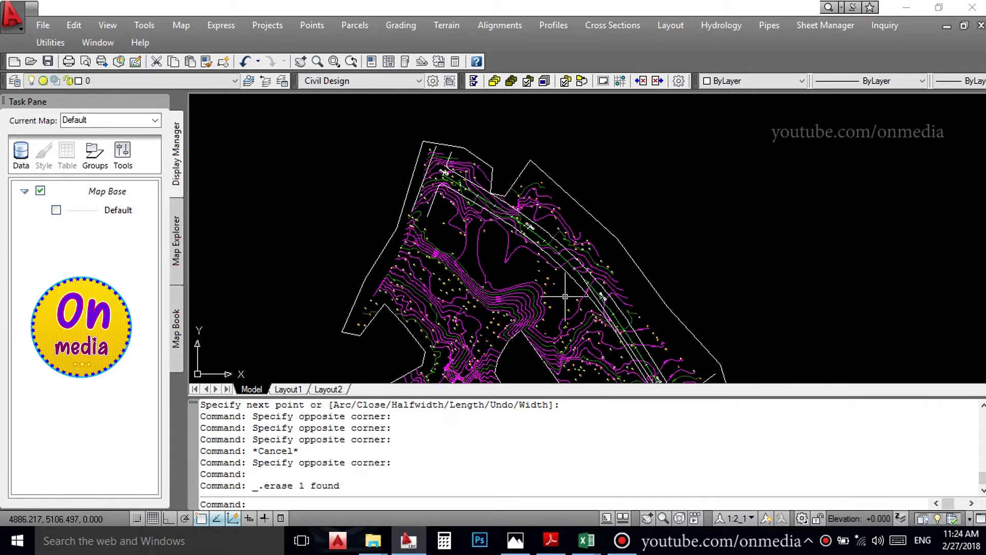
scroll(569, 287, up, 1)
scroll(571, 292, up, 1)
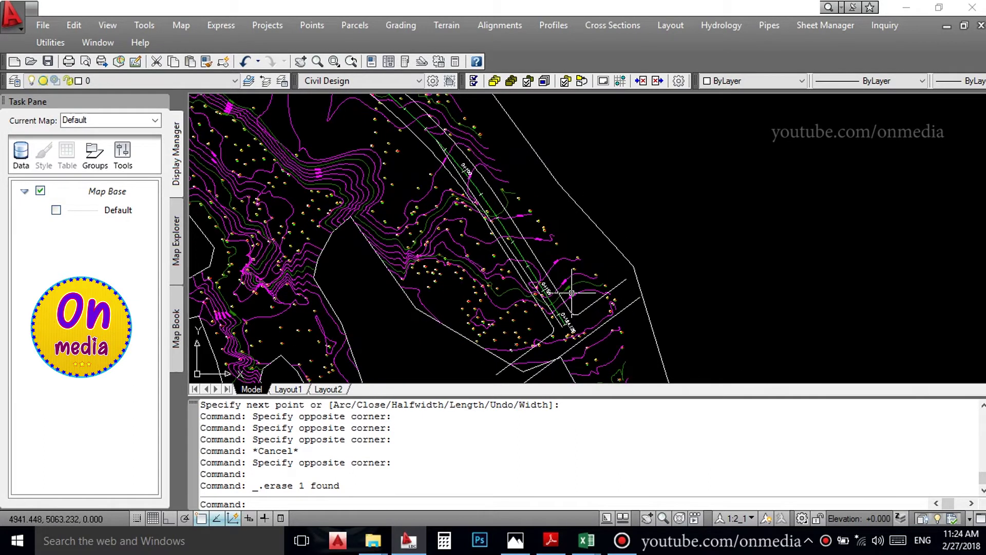
scroll(502, 174, up, 2)
scroll(493, 215, up, 3)
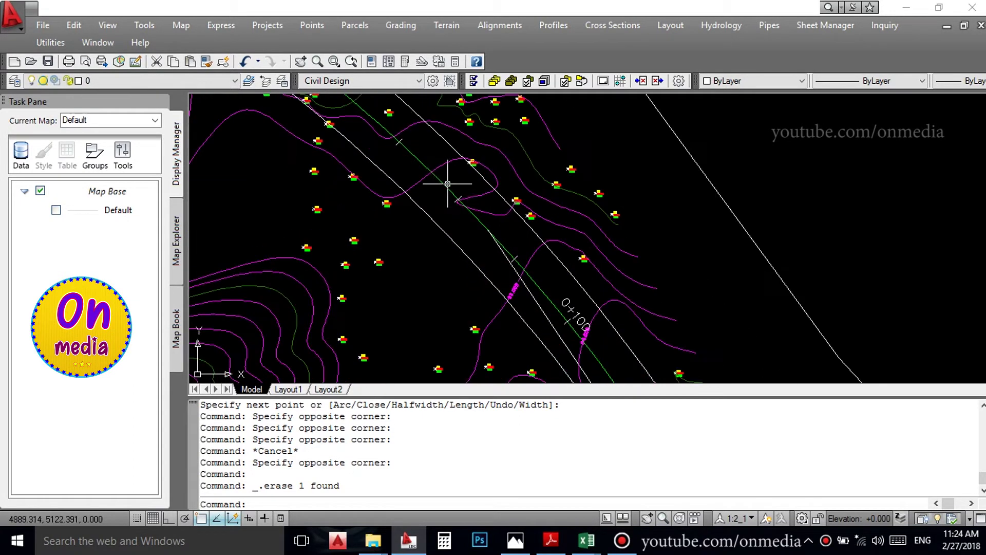
click(495, 242)
key(Delete)
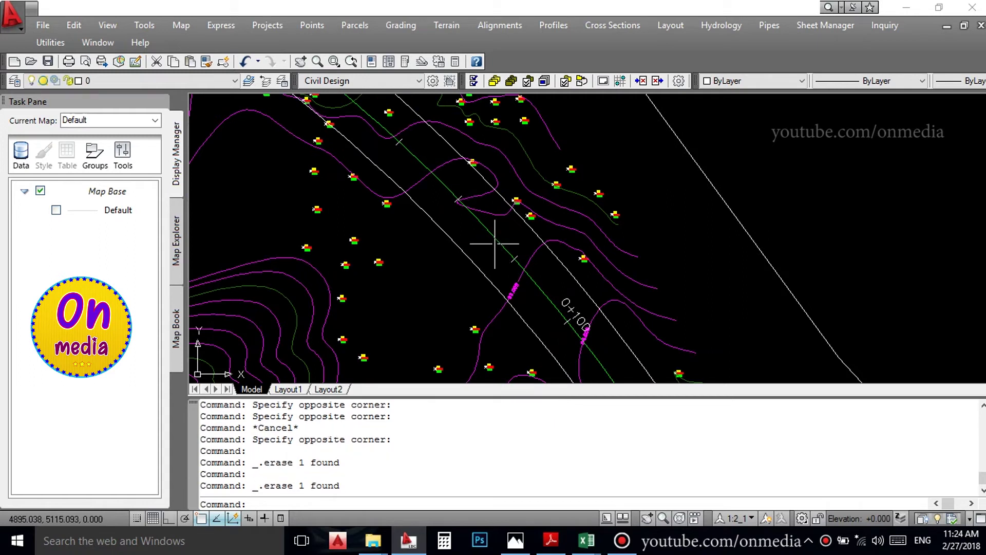
scroll(498, 239, down, 5)
scroll(428, 191, up, 4)
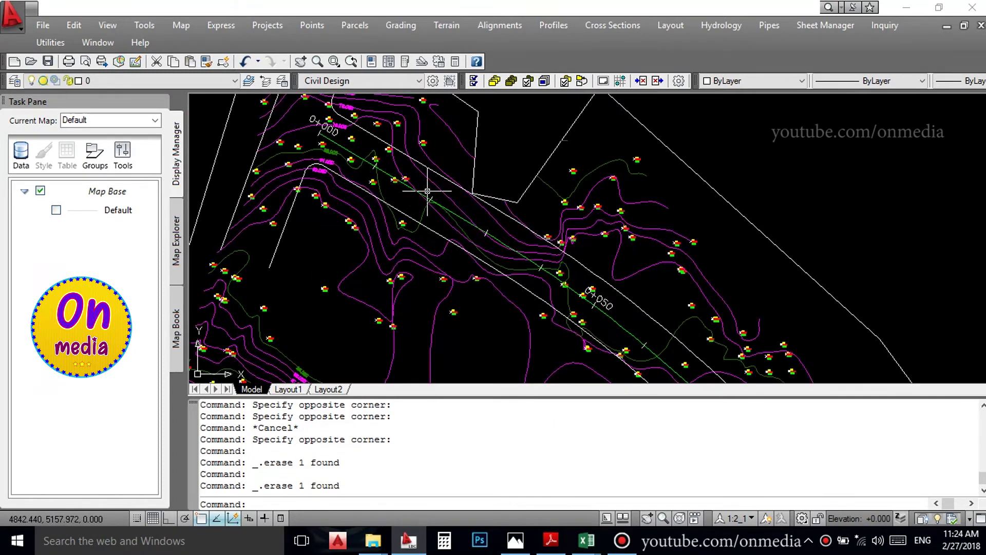
click(557, 26)
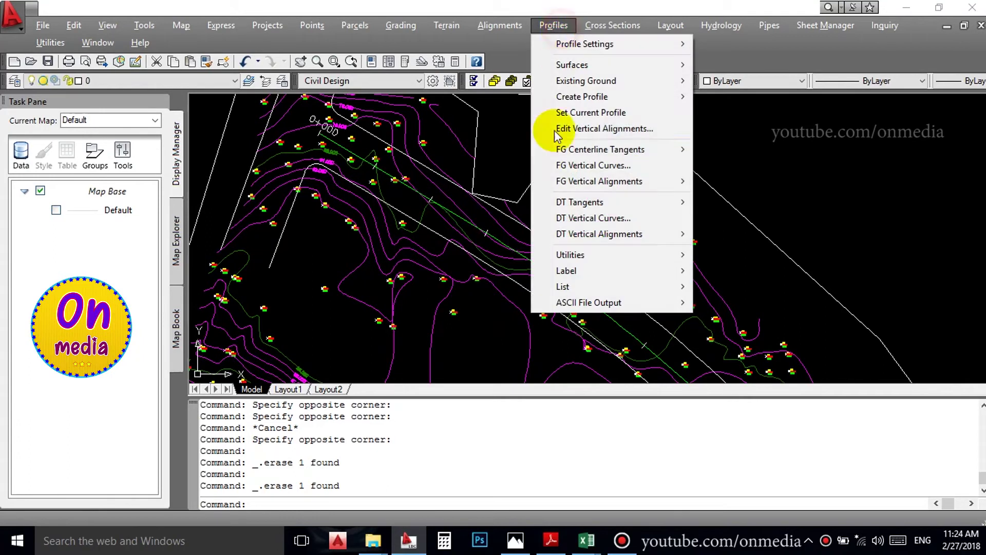
click(519, 128)
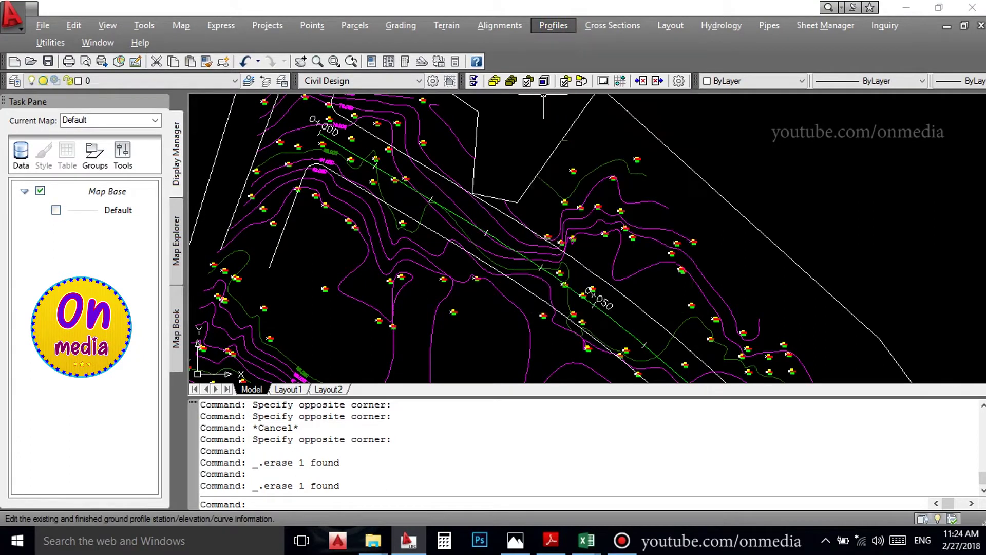
click(508, 121)
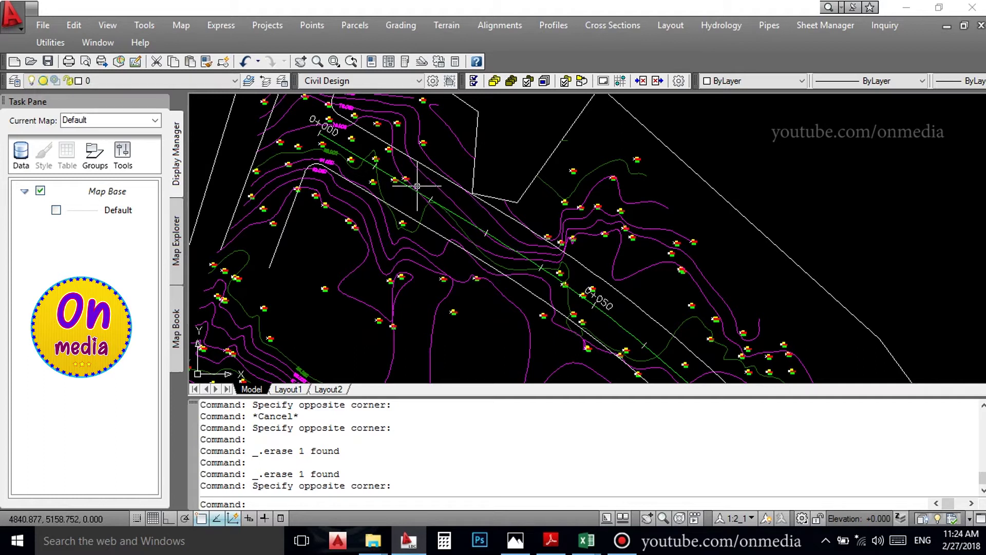
Examine the road centerline, its edge lines and the surrounding contours from station 0+000 to the alignment's end
scroll(403, 159, down, 4)
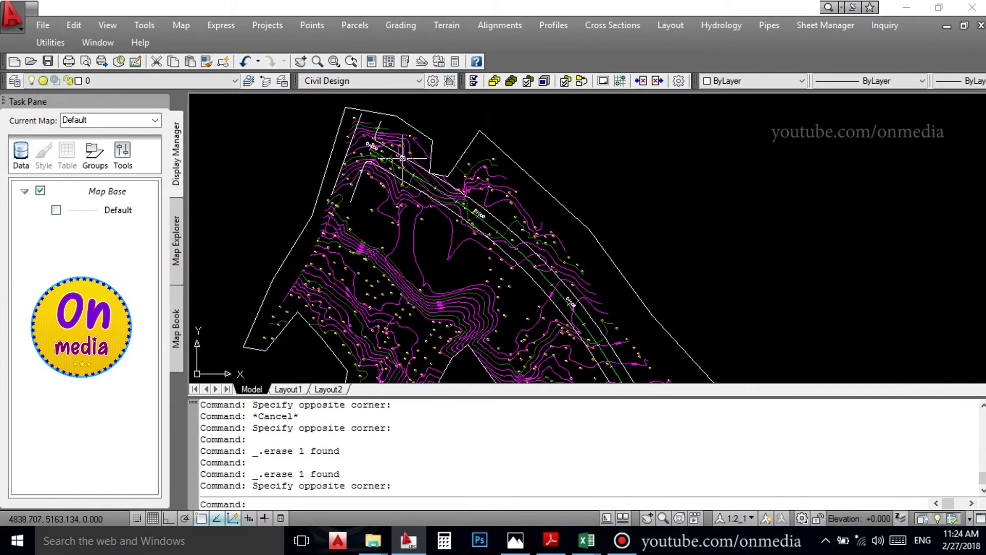
scroll(403, 158, up, 3)
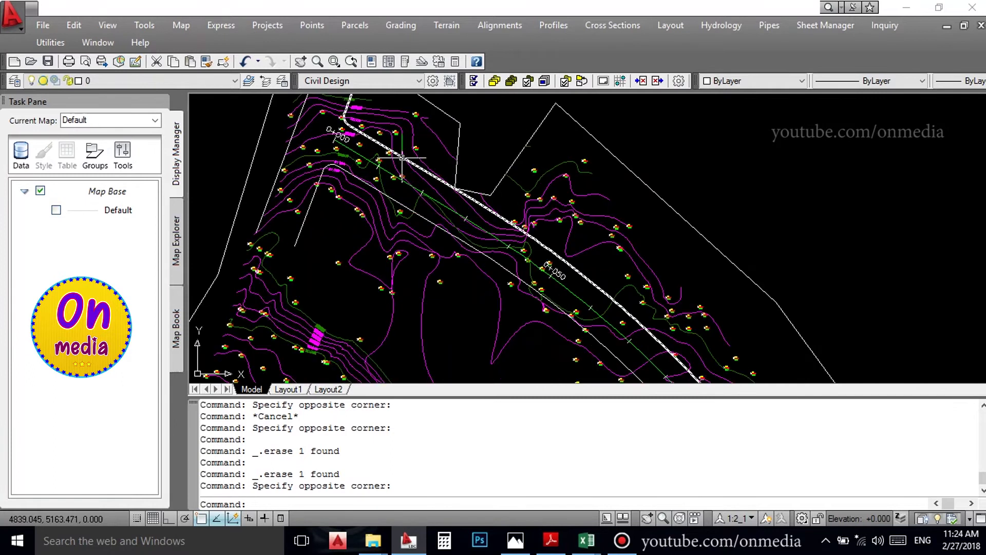
scroll(410, 168, down, 4)
scroll(509, 275, up, 5)
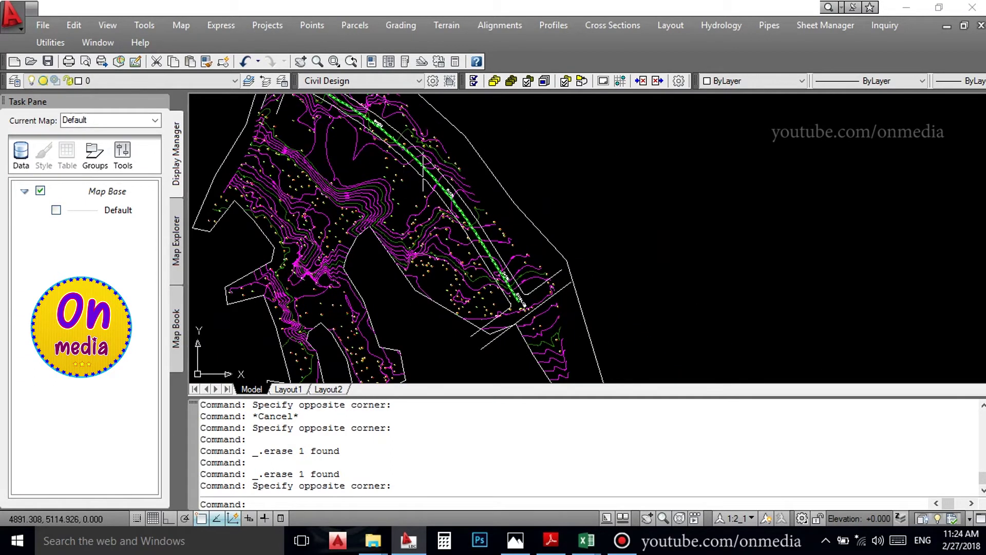
scroll(509, 275, down, 4)
scroll(379, 155, up, 6)
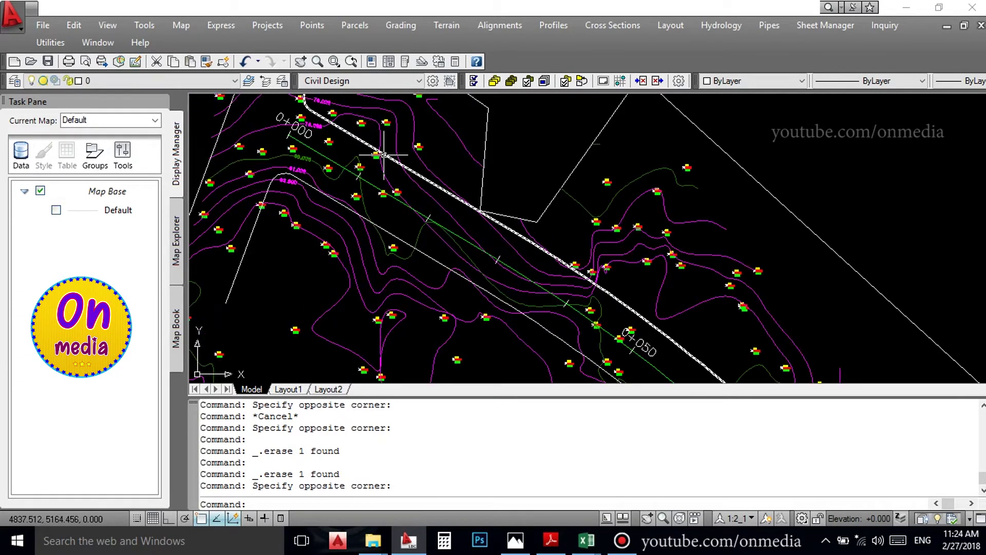
middle_drag(328, 129, 401, 201)
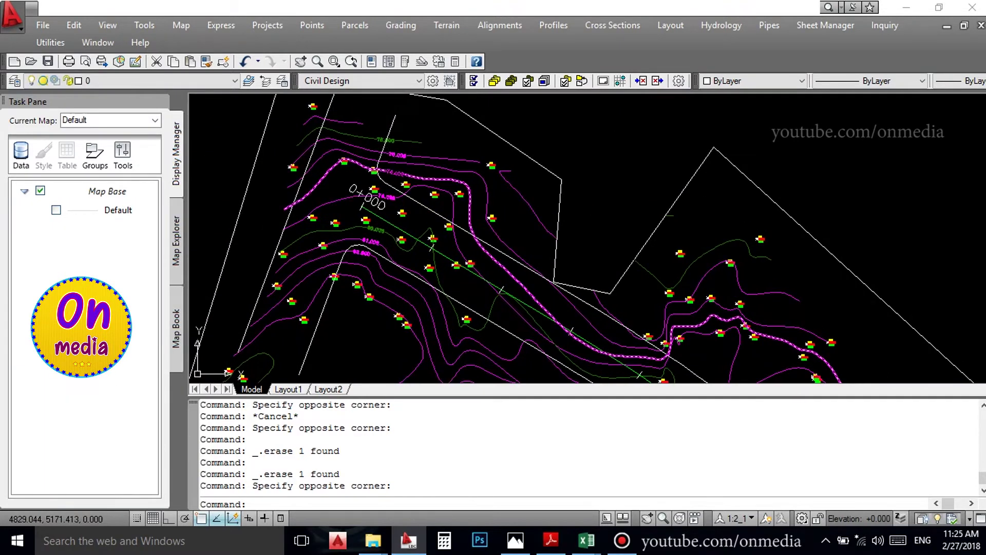
mouse_move(425, 204)
scroll(425, 204, down, 5)
middle_drag(540, 202, 528, 215)
click(646, 189)
click(605, 148)
scroll(418, 176, down, 4)
scroll(539, 277, up, 3)
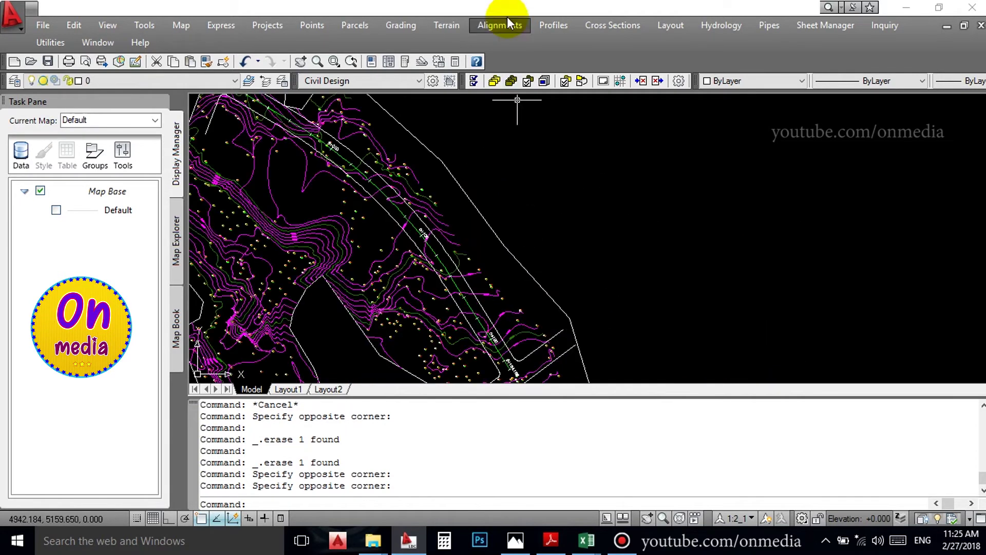
Review the profile sampling settings and accept them
click(547, 25)
mouse_move(554, 45)
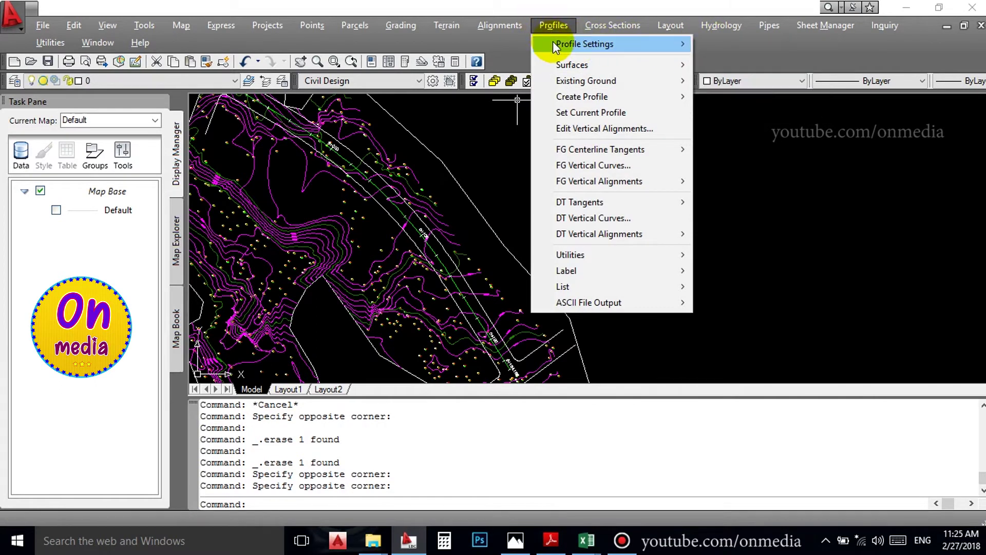
click(732, 40)
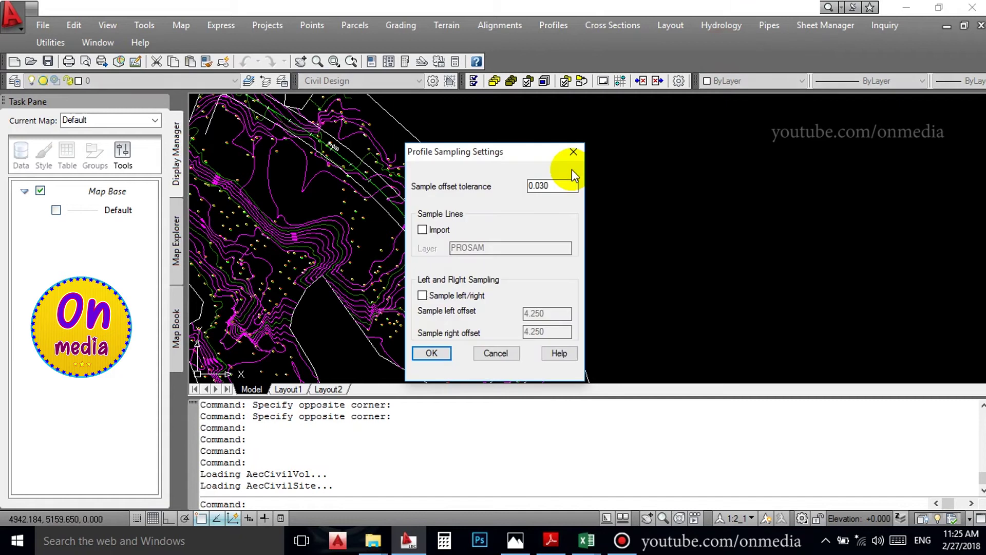
click(445, 356)
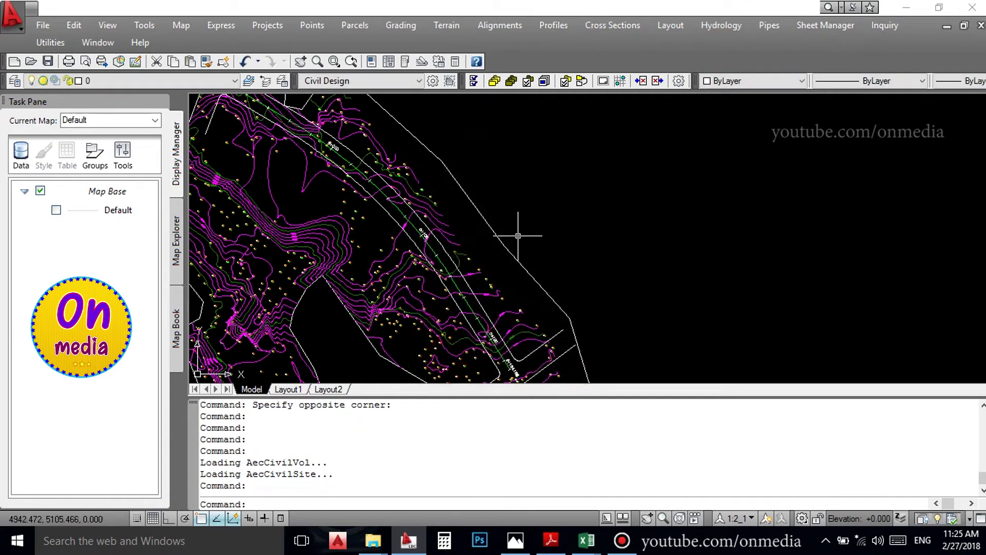
click(553, 28)
mouse_move(565, 46)
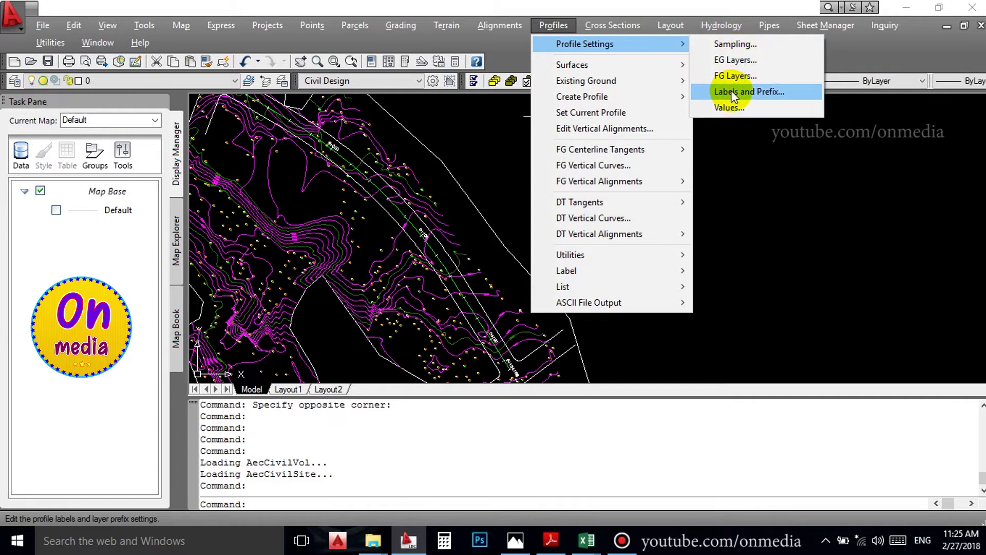
click(775, 199)
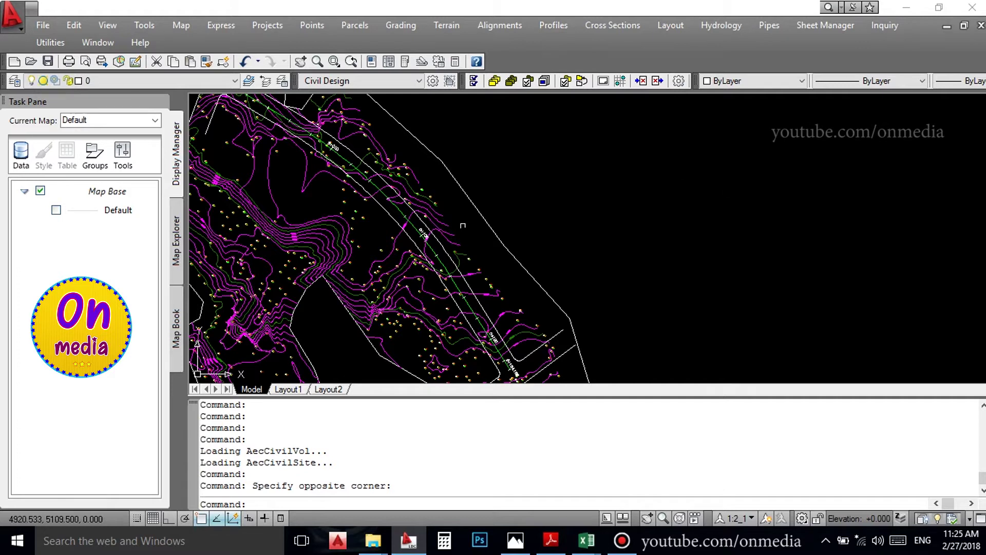
Select the 0+100 station label to check its layer name, then clear the selection
scroll(463, 225, up, 8)
key(Escape)
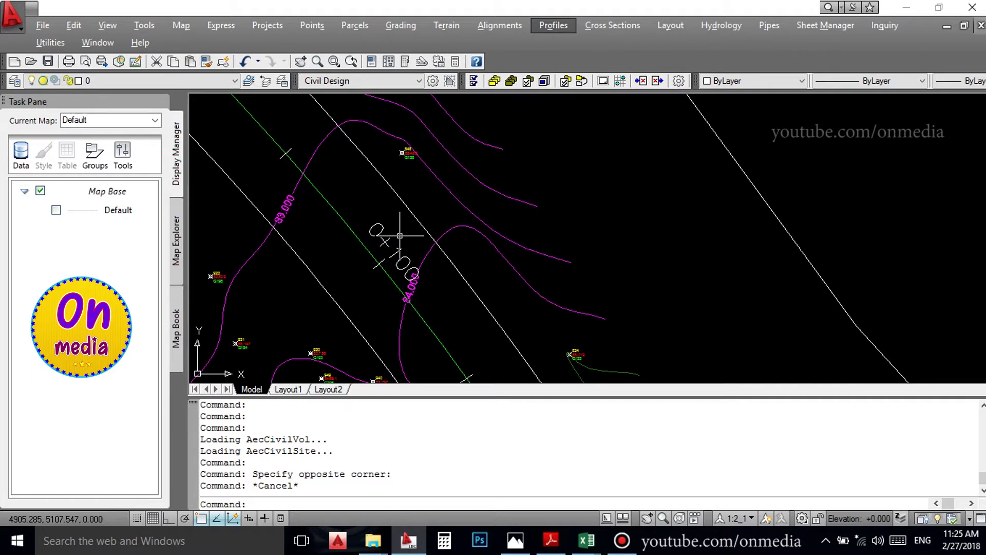
key(Escape)
click(399, 236)
click(398, 235)
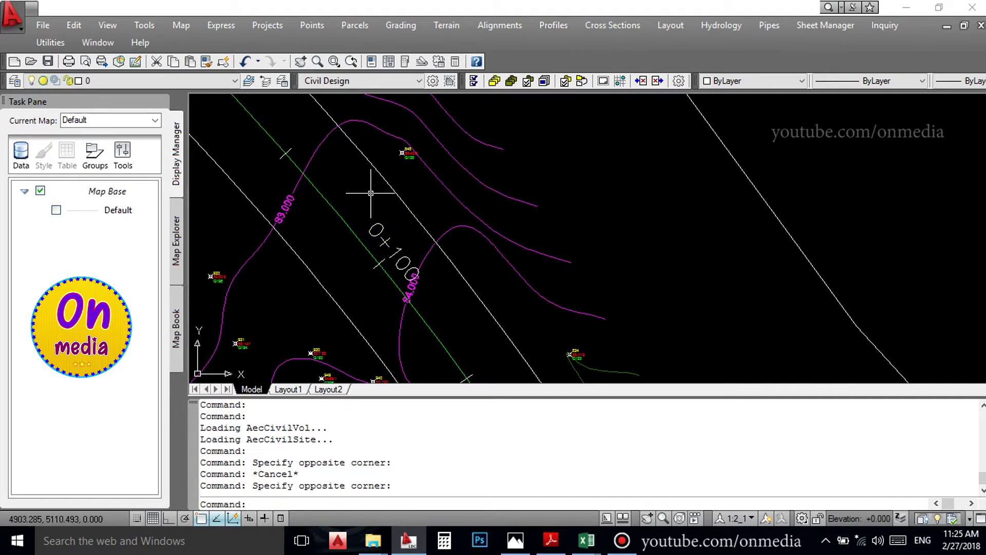
click(379, 222)
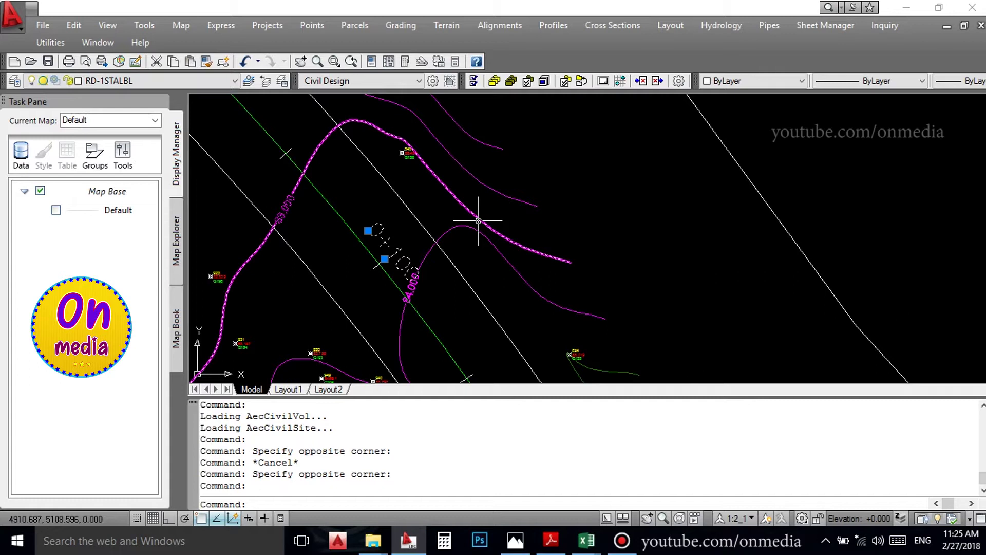
key(Escape)
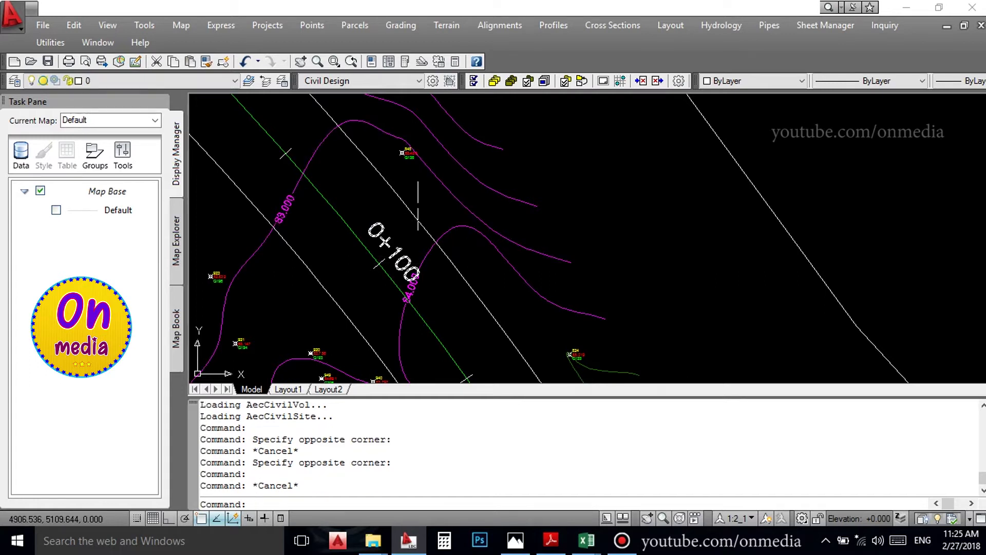
Set the layer prefix in the profile label settings to * so layer names include the alignment name
scroll(418, 206, down, 6)
scroll(484, 207, up, 2)
click(558, 24)
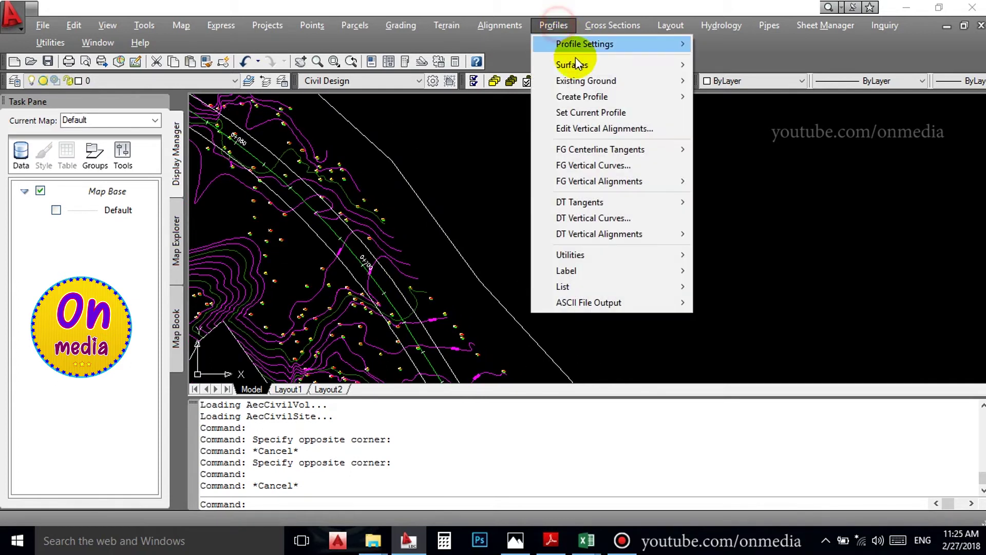
mouse_move(583, 42)
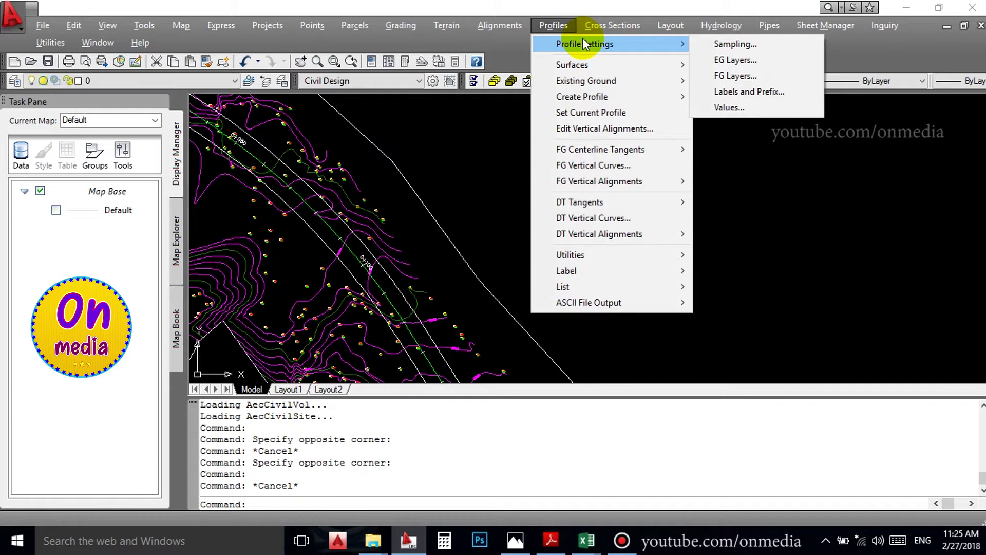
click(729, 92)
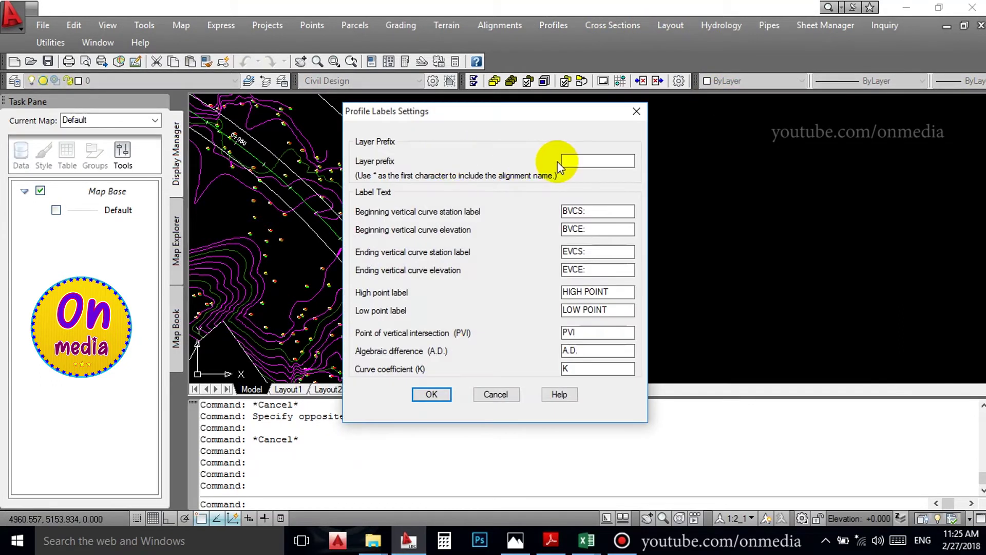
click(572, 162)
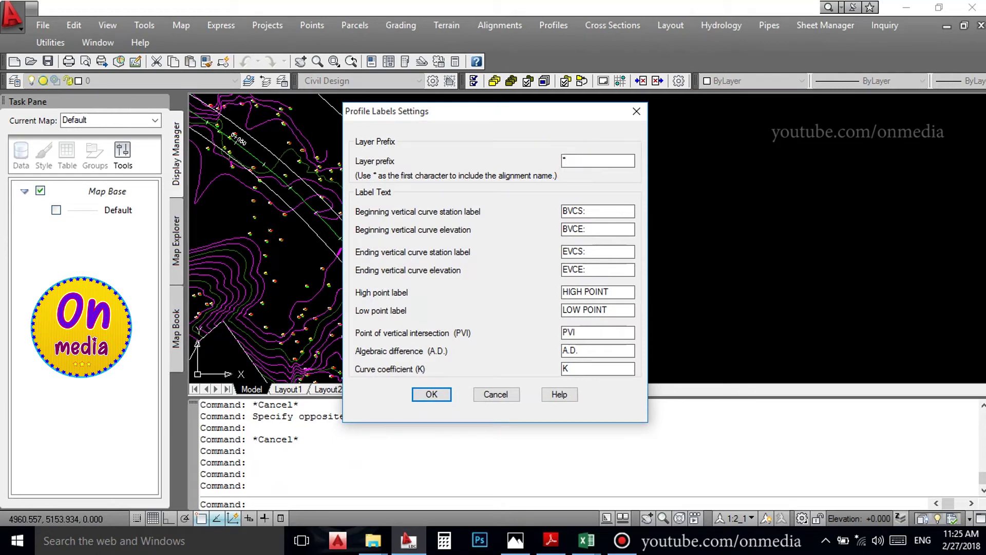
click(433, 400)
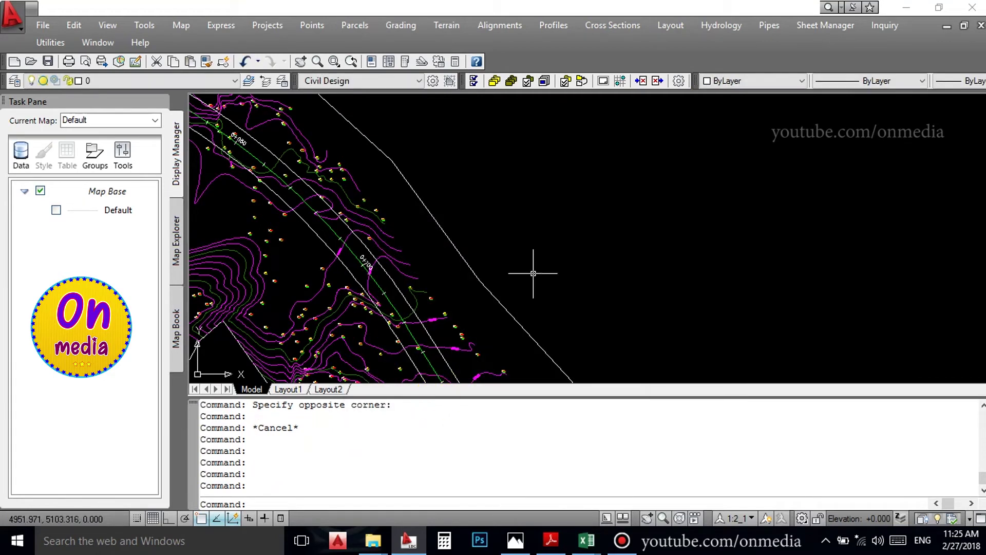
Set the EG terrain surface as the current surface for the profiles
drag(535, 273, 540, 246)
click(553, 23)
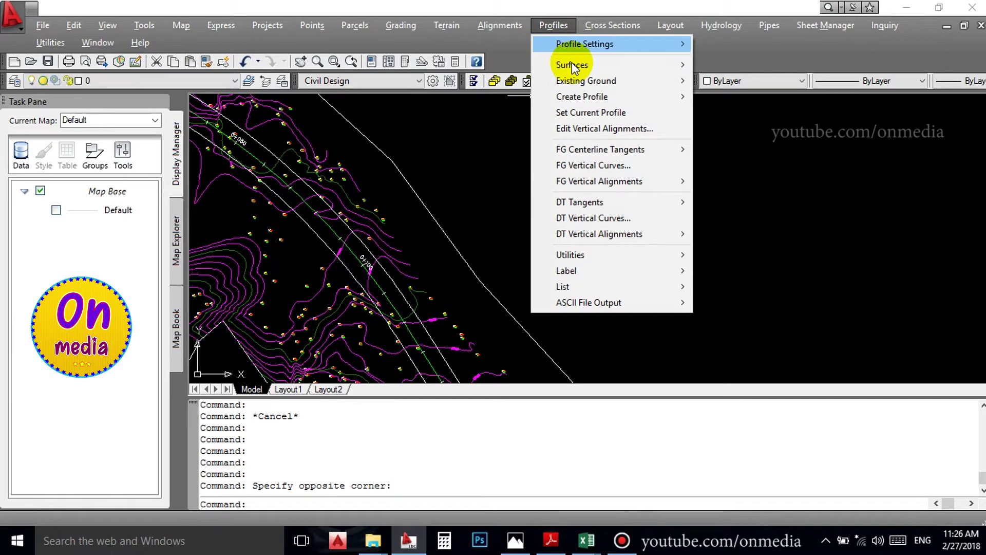
mouse_move(570, 66)
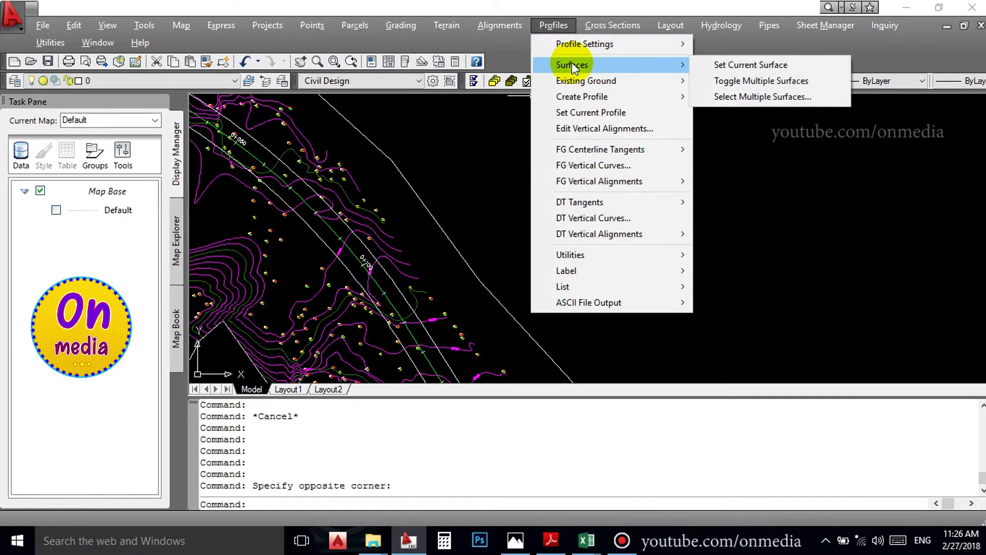
click(760, 67)
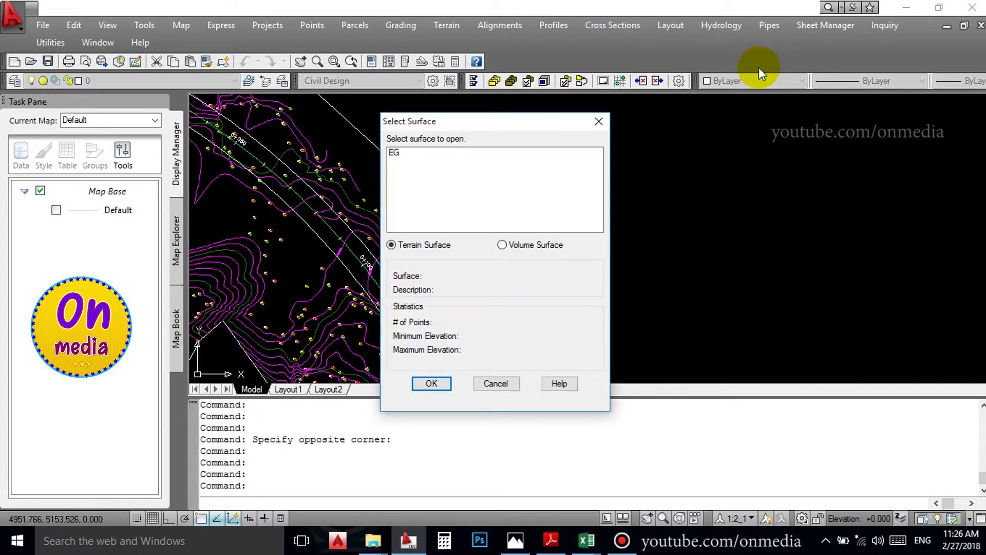
click(398, 153)
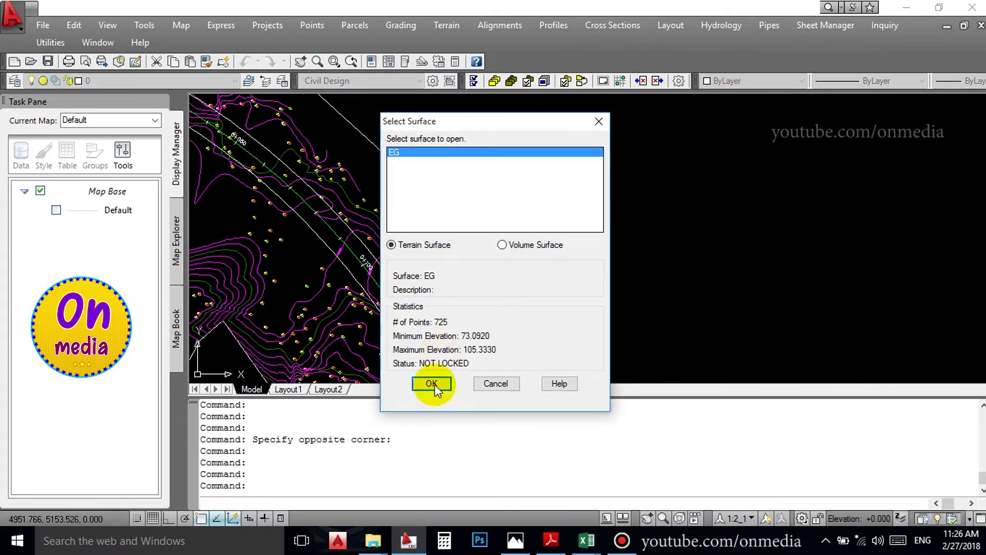
click(433, 384)
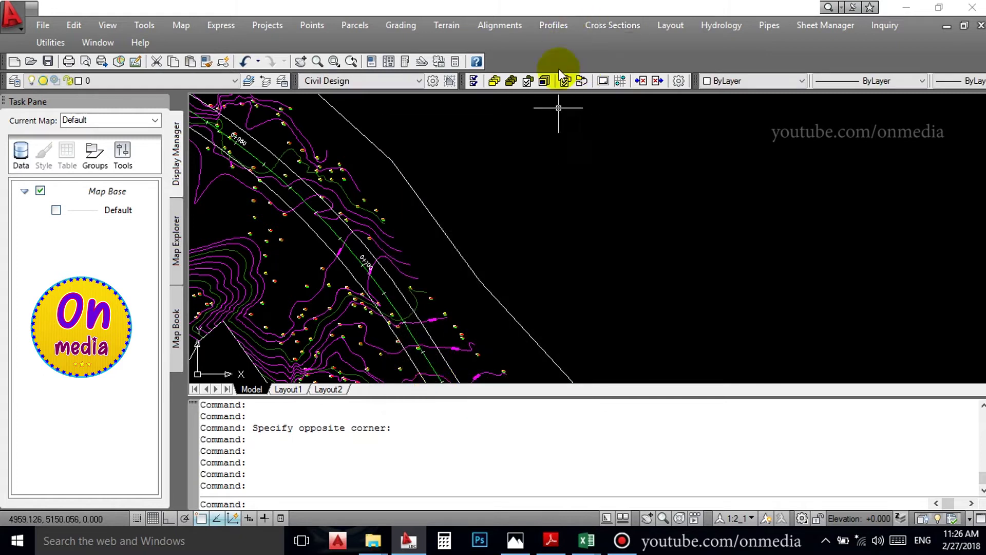
Sample the existing ground from the surface along alignment RD-1, accepting the sampling settings and the station range 0.000 to 164.159
click(555, 25)
mouse_move(573, 103)
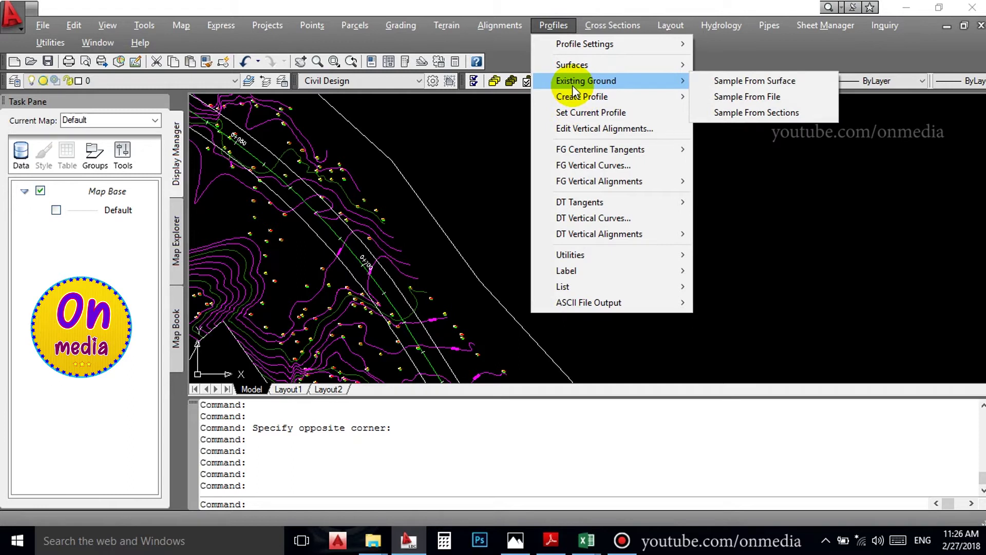
click(739, 80)
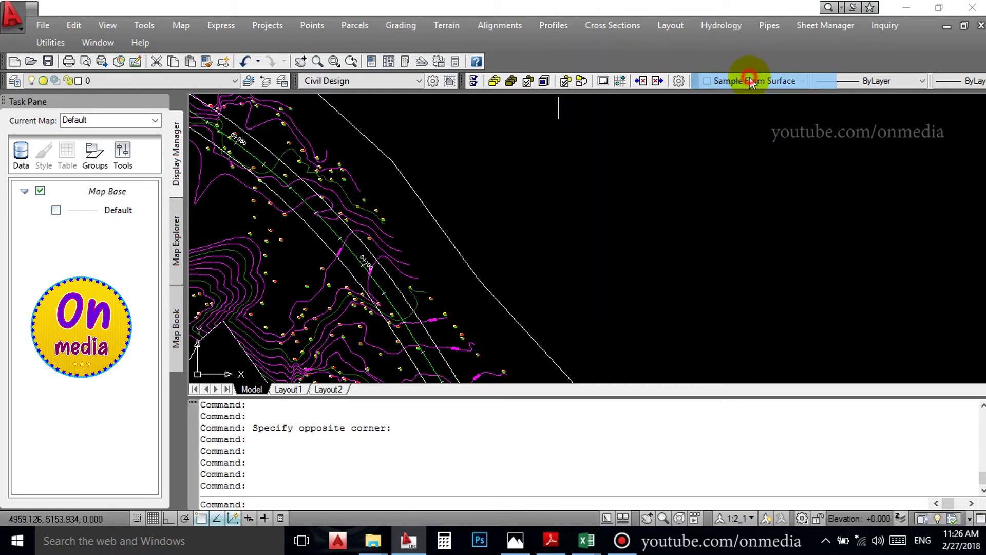
click(431, 354)
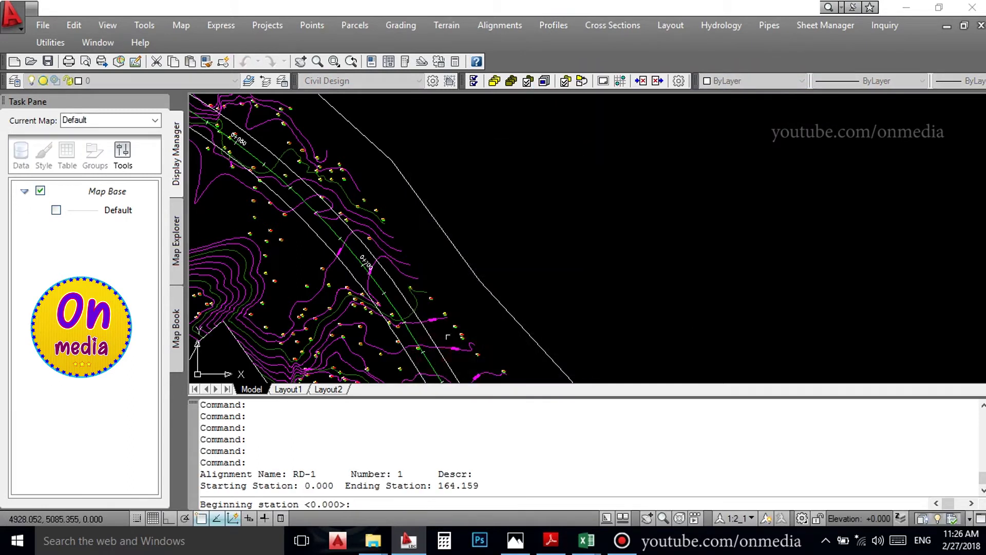
key(Return)
key(Return)
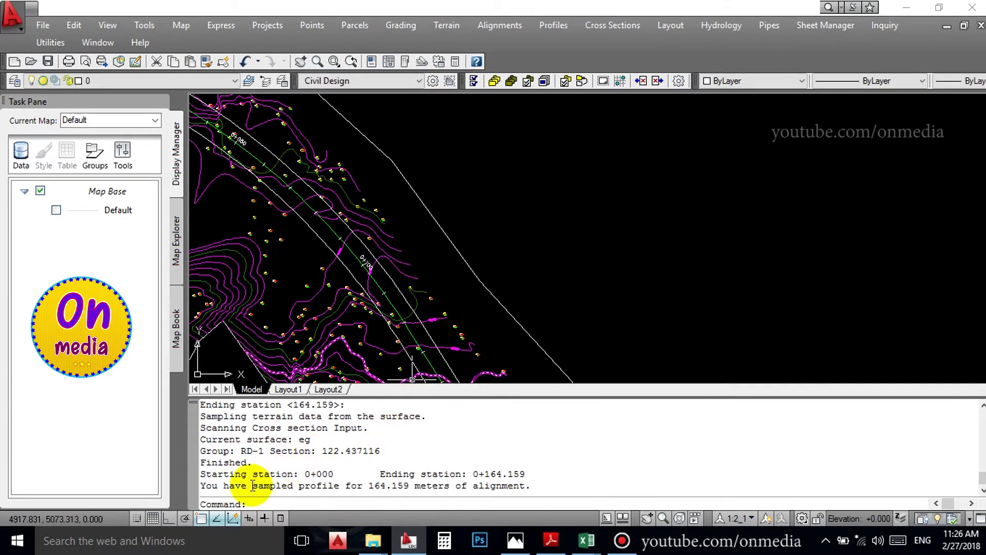
Create a full left-to-right profile of RD-1 with datum 75 and vertical scale 200 beside the plan, deleting existing profile layers
click(557, 26)
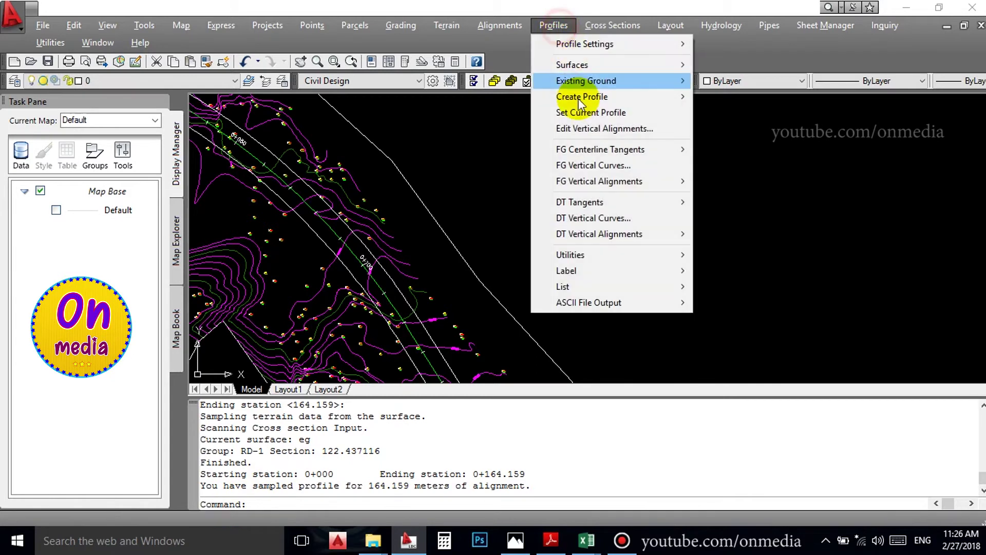
mouse_move(587, 99)
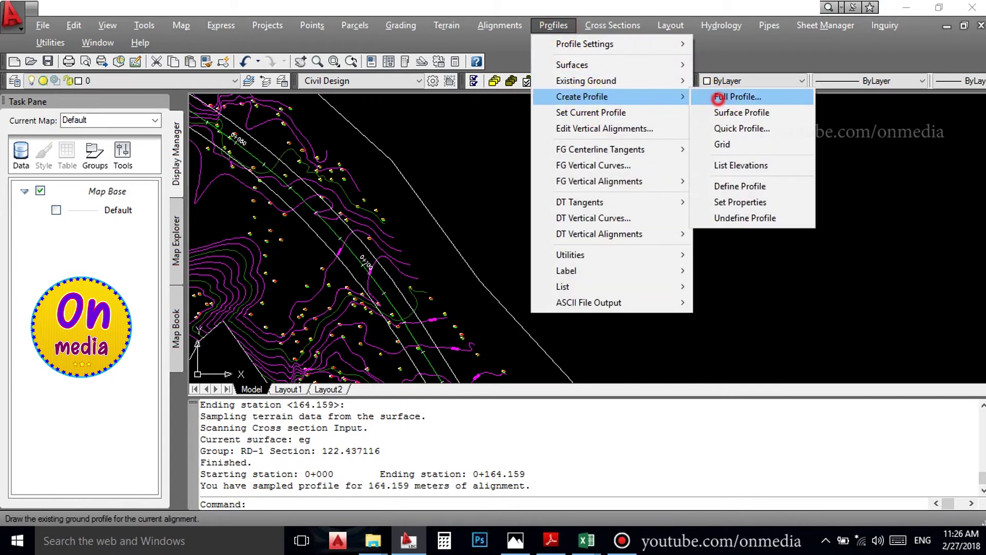
click(737, 96)
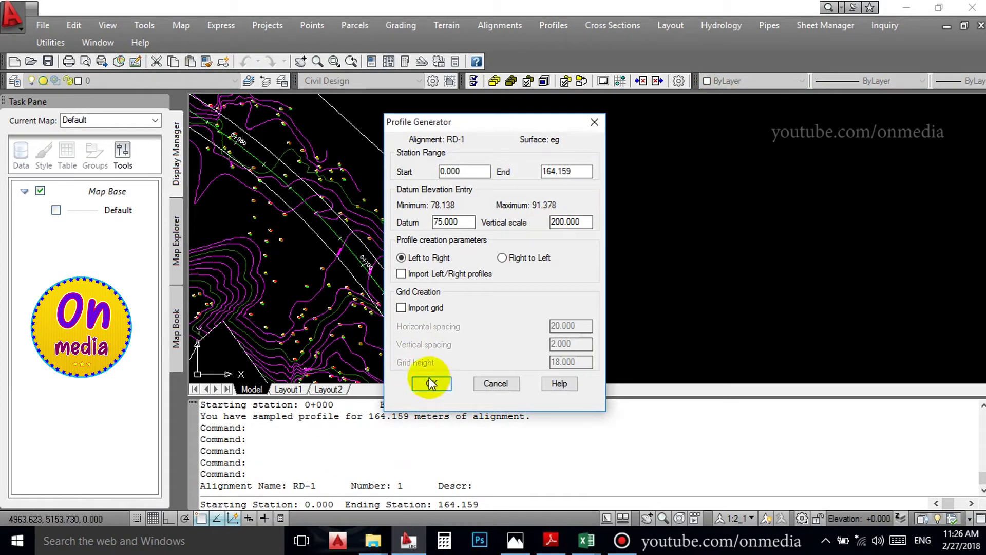
click(430, 384)
scroll(434, 264, down, 5)
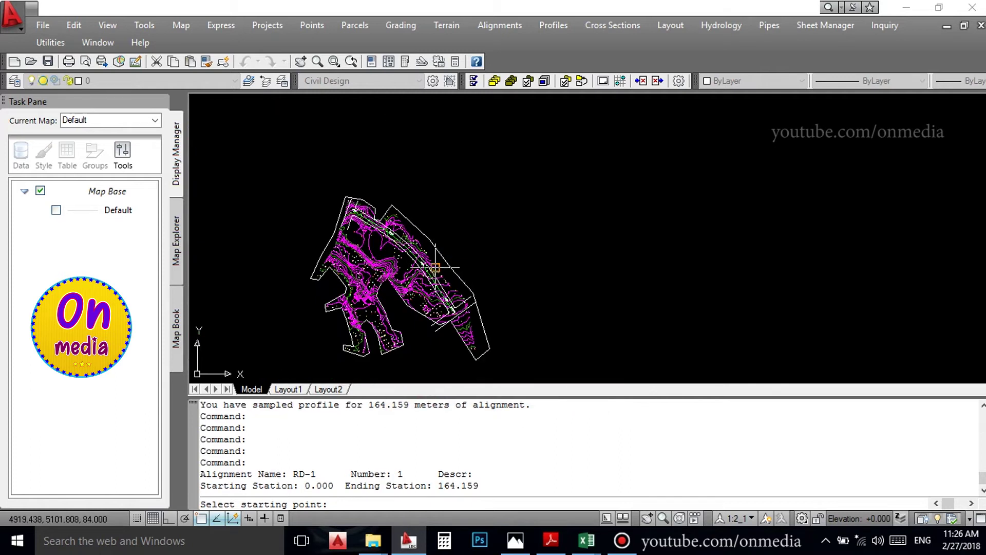
click(572, 208)
right_click(572, 208)
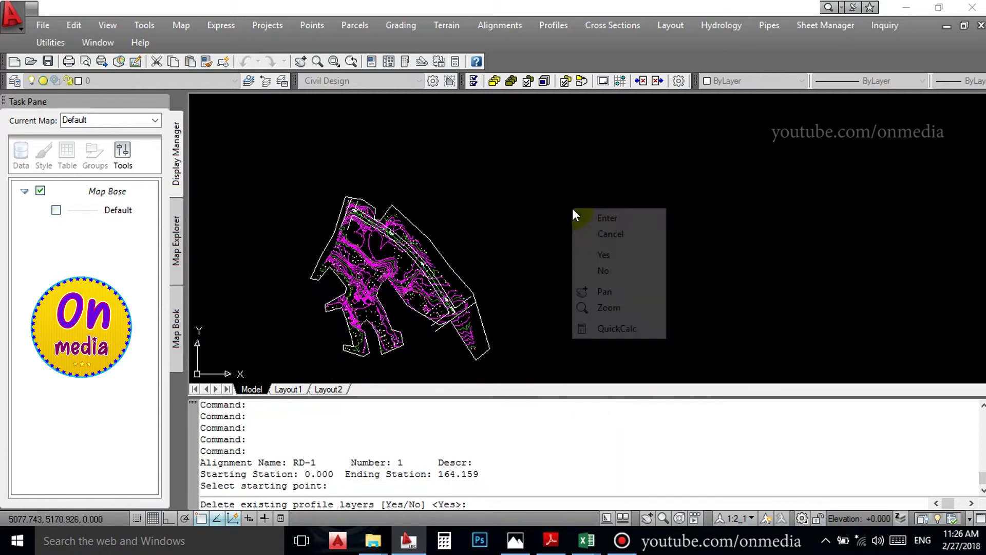
click(586, 252)
Examine the generated profile, its ground line and its station and elevation labels
middle_drag(585, 218, 528, 301)
scroll(619, 176, up, 6)
scroll(507, 235, up, 1)
scroll(420, 260, down, 4)
middle_drag(420, 259, 555, 165)
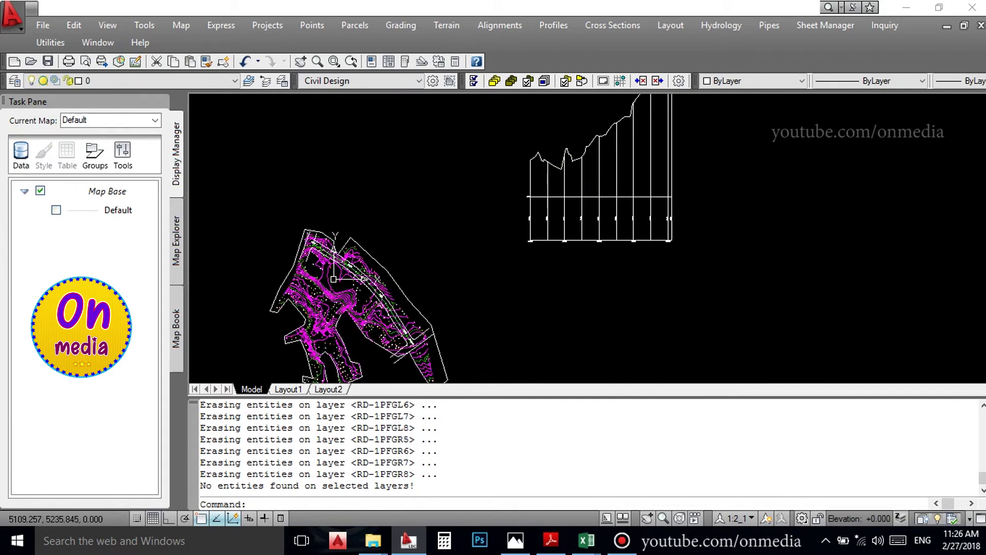
scroll(582, 149, up, 2)
scroll(493, 193, down, 4)
scroll(431, 278, up, 3)
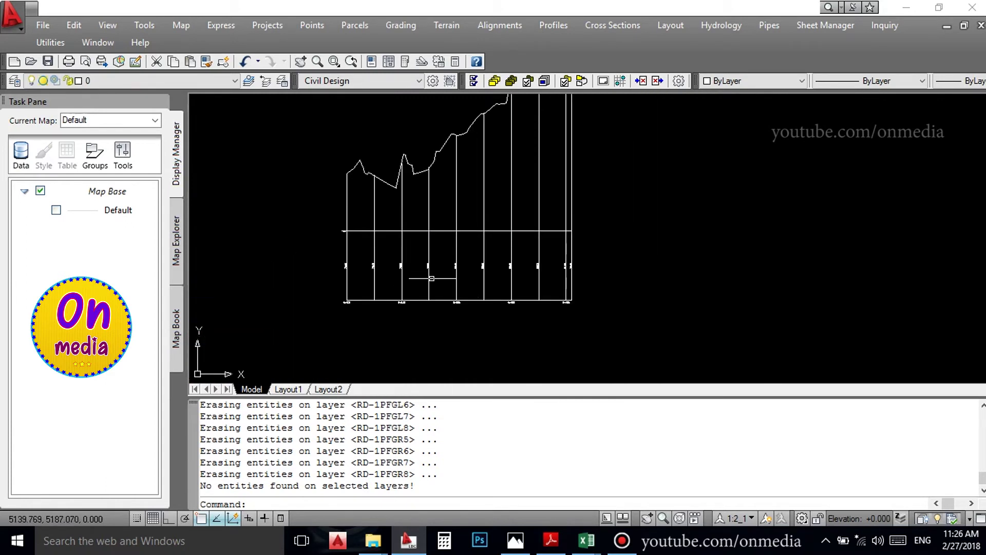
scroll(390, 179, up, 3)
scroll(334, 234, down, 5)
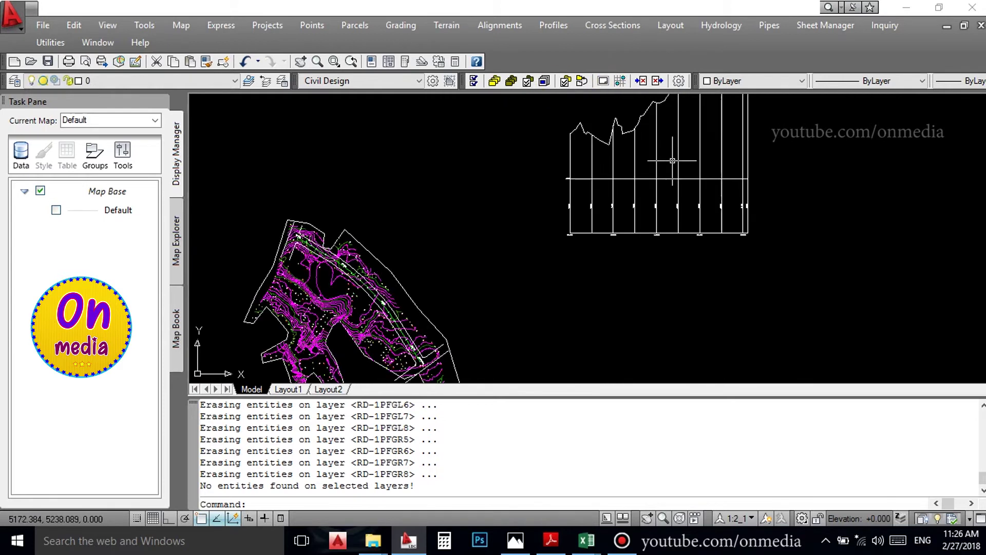
Compare the road alignment in the plan with the ground line of the profile, beginning at station 0+000
middle_drag(294, 241, 326, 209)
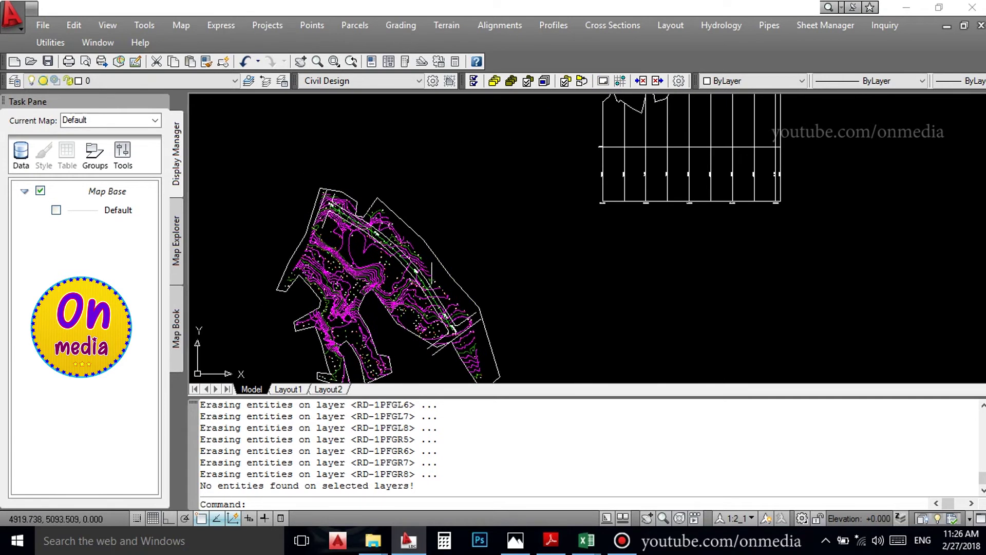
scroll(326, 211, up, 3)
scroll(327, 212, down, 3)
scroll(327, 253, up, 5)
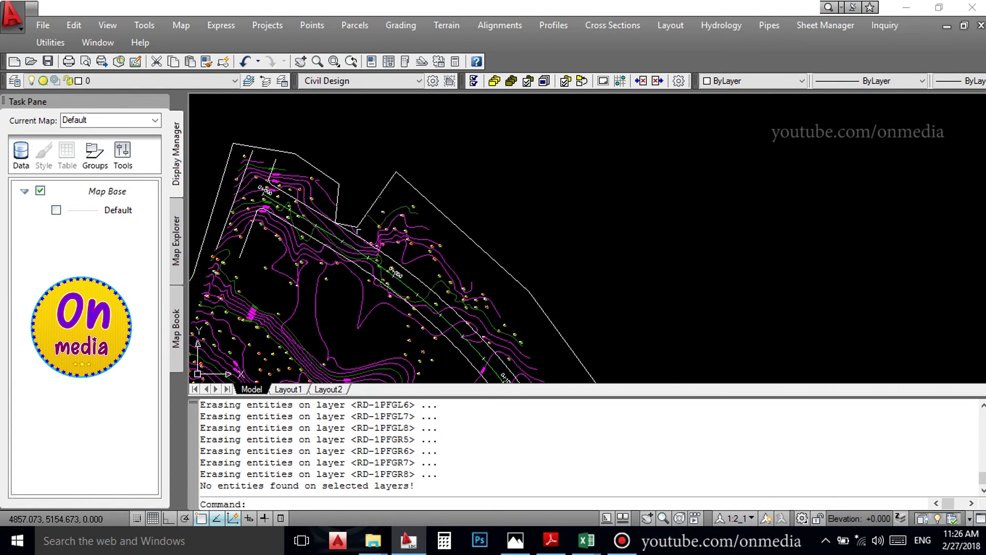
scroll(327, 253, down, 5)
scroll(545, 216, up, 5)
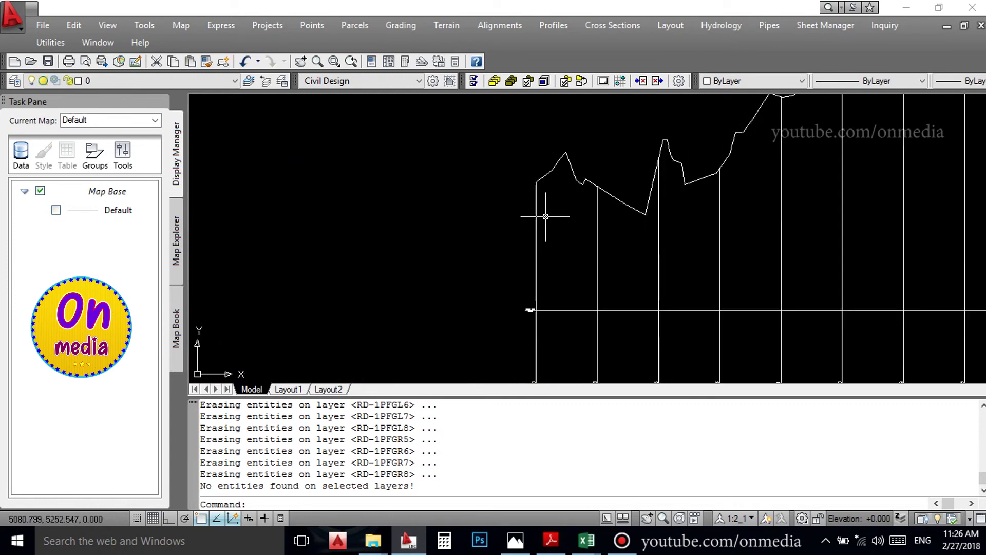
scroll(623, 199, down, 5)
scroll(576, 172, up, 4)
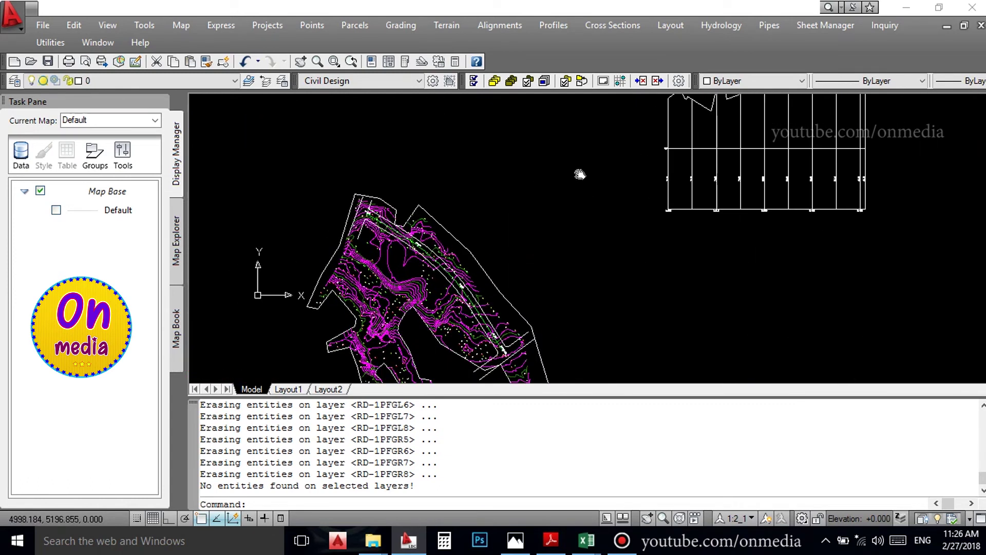
scroll(466, 242, up, 3)
scroll(462, 252, down, 5)
middle_drag(695, 201, 514, 237)
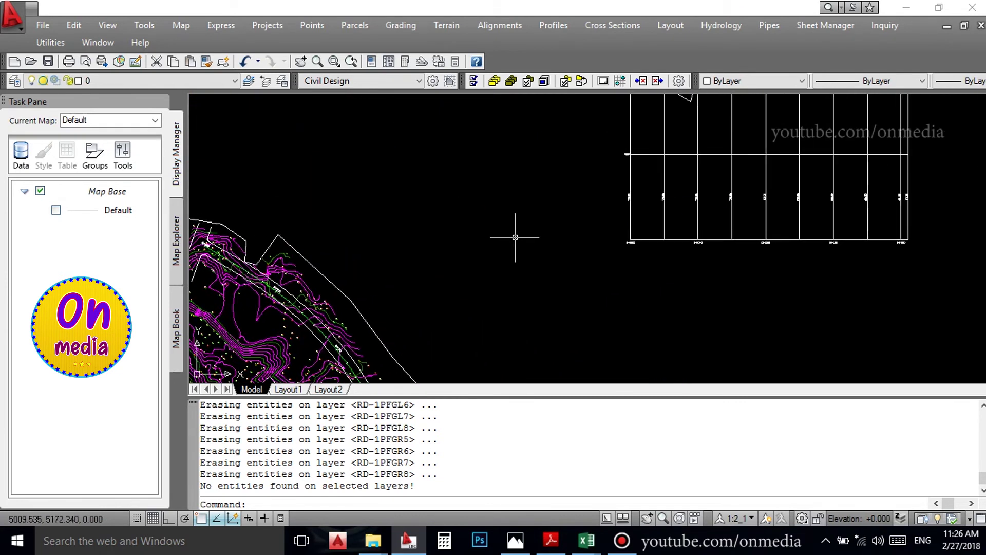
scroll(515, 237, down, 3)
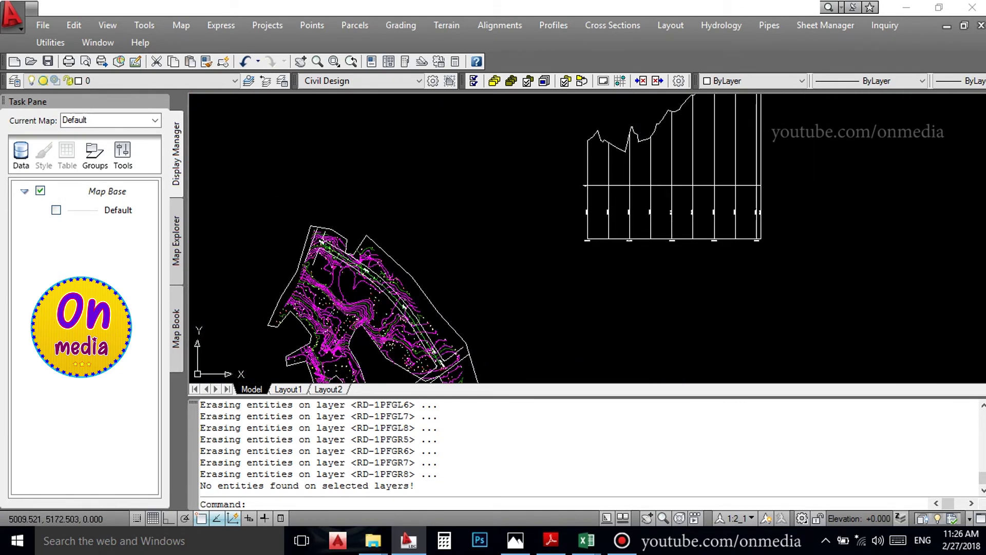
scroll(421, 259, up, 6)
scroll(564, 249, down, 8)
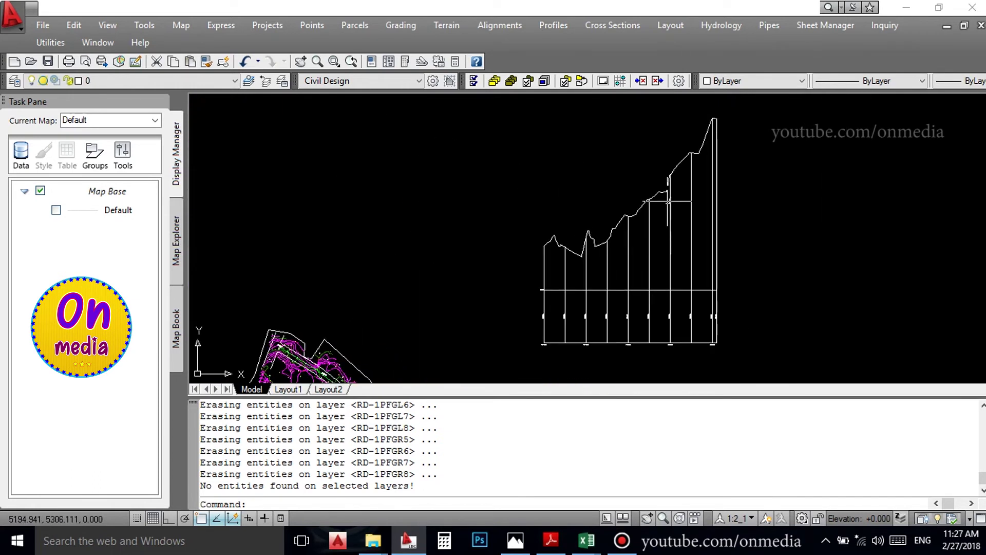
Inspect the profile's vertical grid lines, ground line and elevation labels against the plan to check the label text size
scroll(686, 167, up, 2)
mouse_move(606, 246)
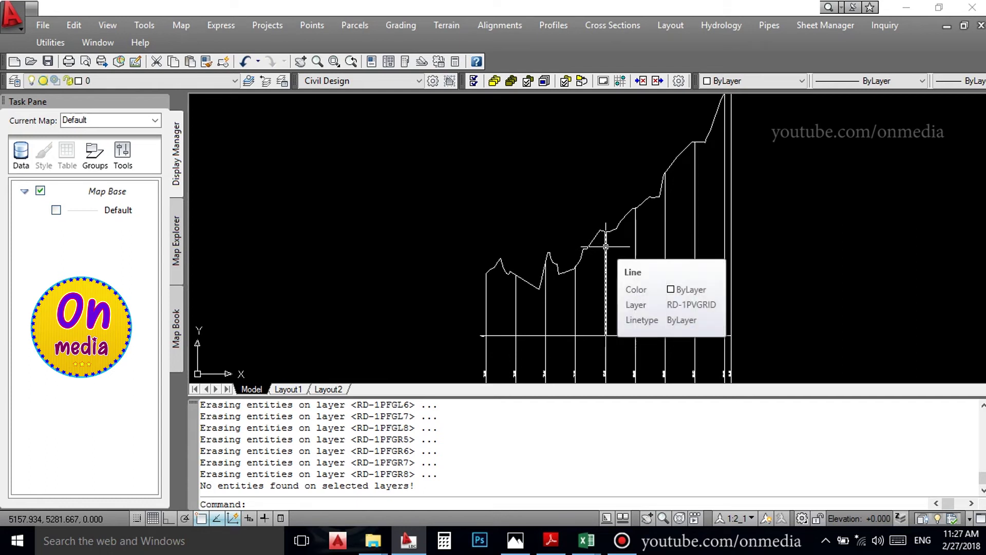
scroll(624, 185, down, 3)
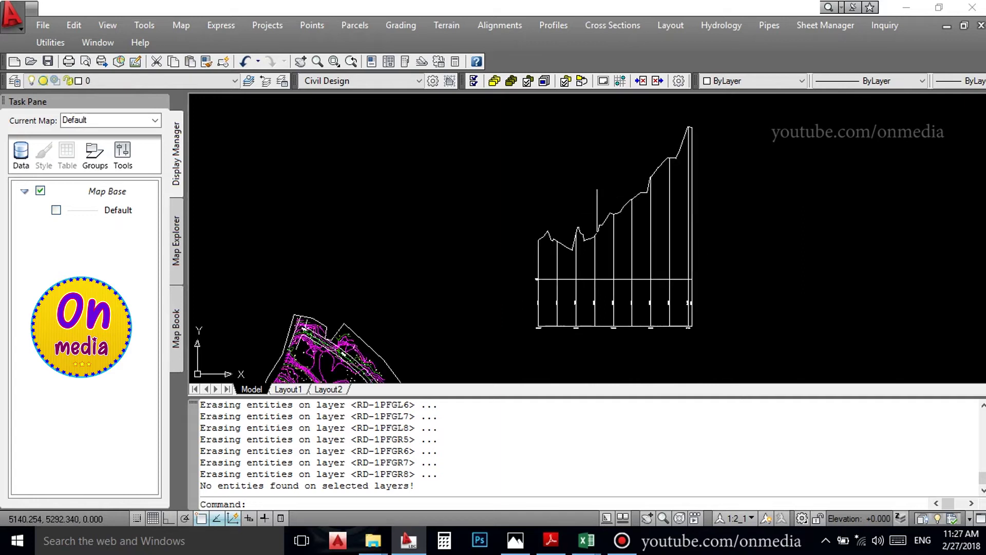
middle_drag(660, 190, 656, 196)
middle_drag(462, 279, 523, 184)
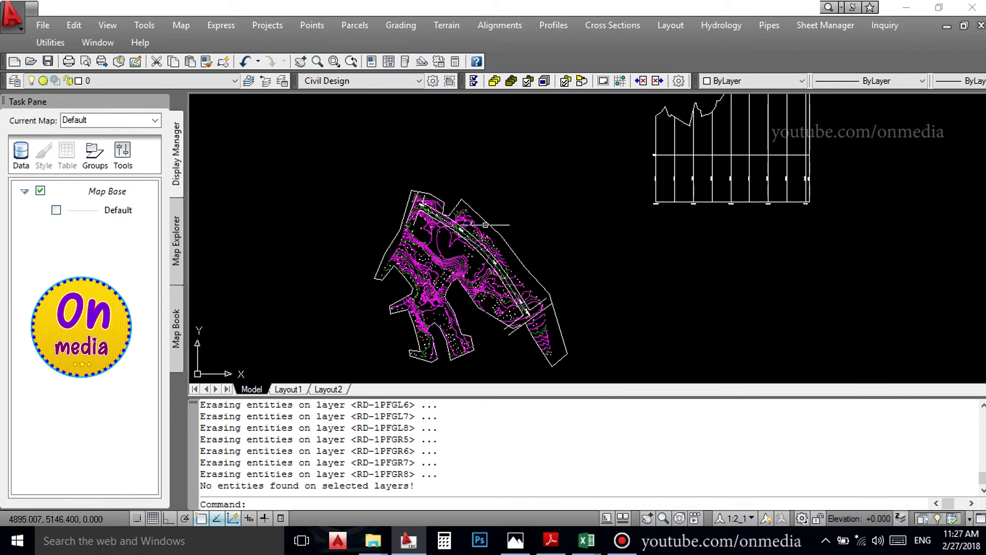
middle_drag(669, 144, 605, 238)
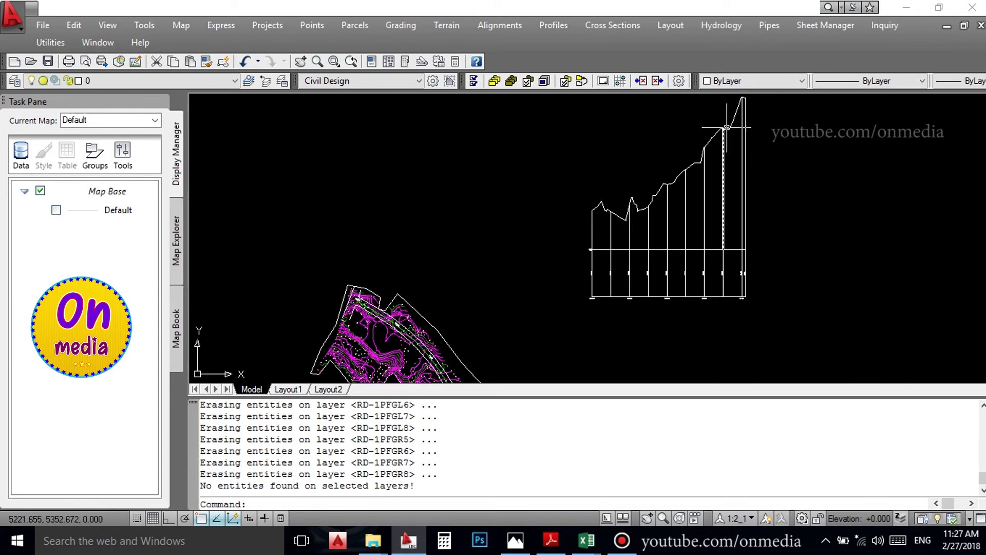
scroll(384, 323, up, 3)
scroll(385, 323, up, 5)
scroll(393, 300, down, 7)
middle_drag(661, 218, 602, 284)
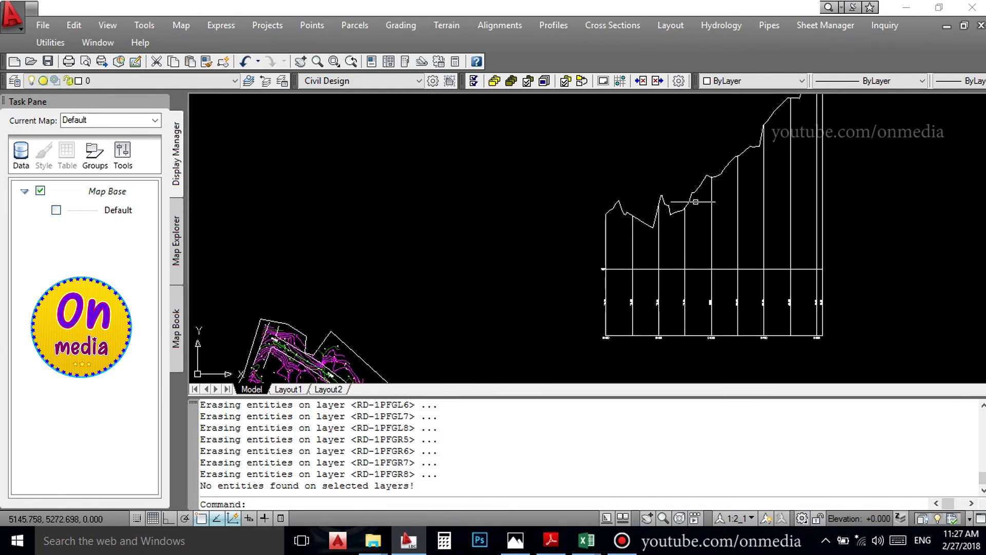
middle_drag(724, 153, 677, 206)
scroll(573, 359, up, 6)
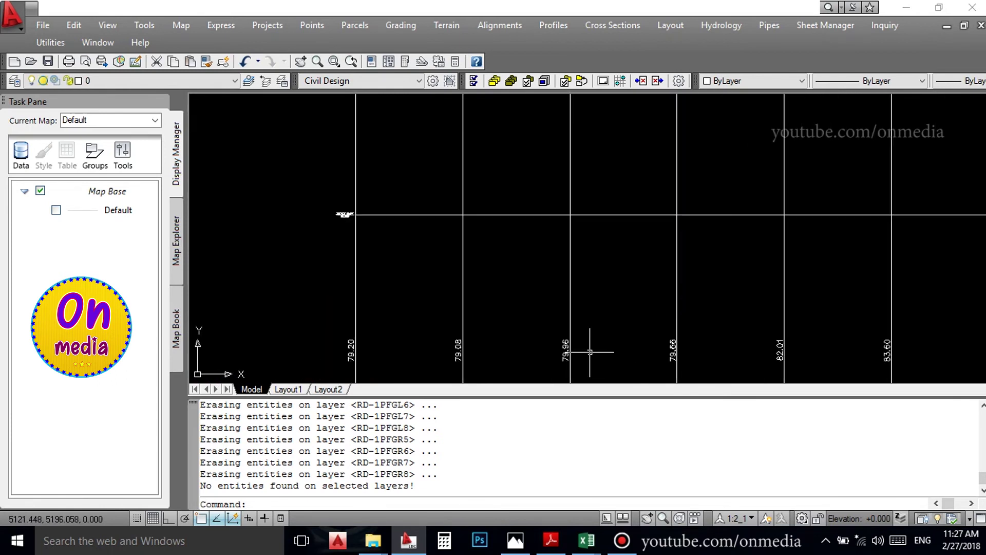
Set the height of the 5mm text style to 2 and save the style change
key(Escape)
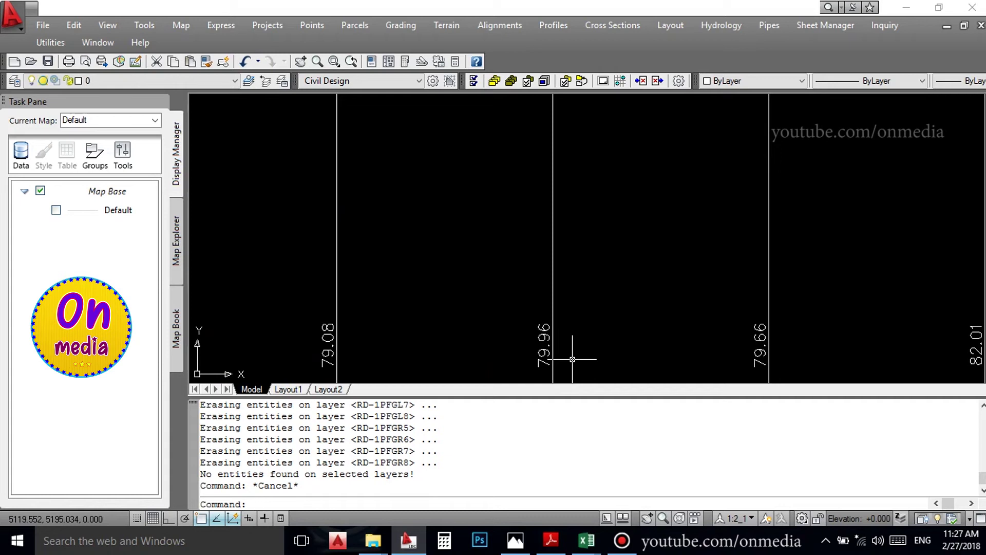
key(Return)
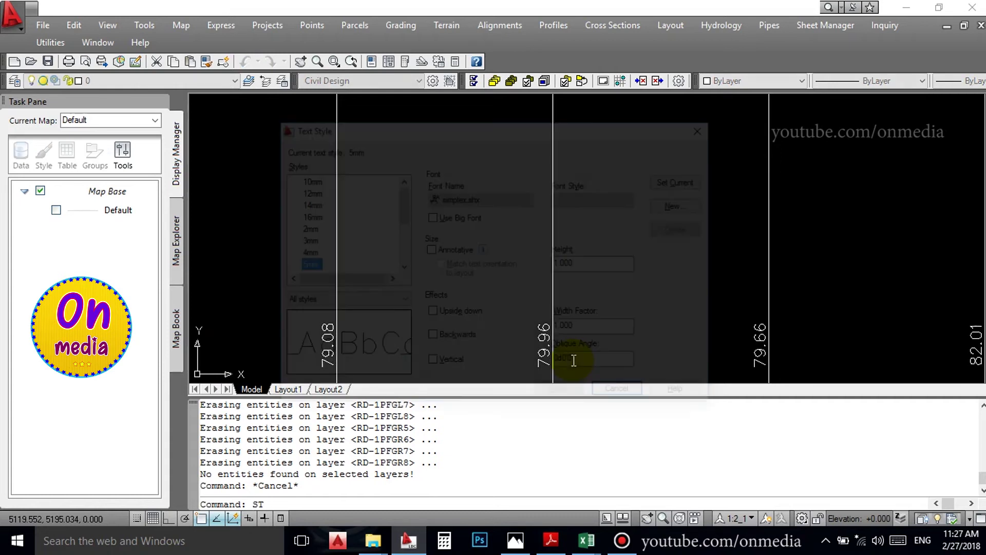
click(585, 264)
drag(586, 265, 393, 266)
click(602, 265)
text(2)
click(699, 181)
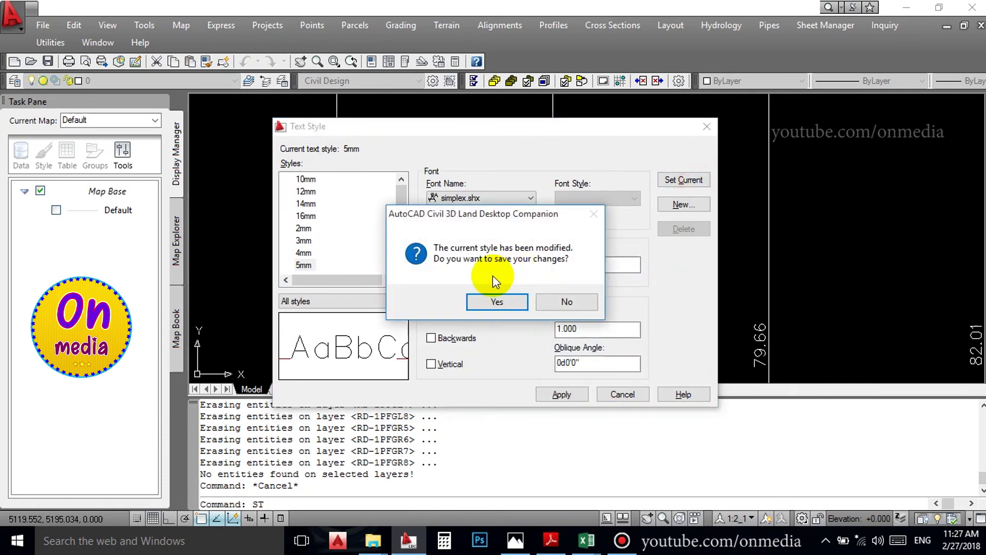
click(495, 302)
click(623, 395)
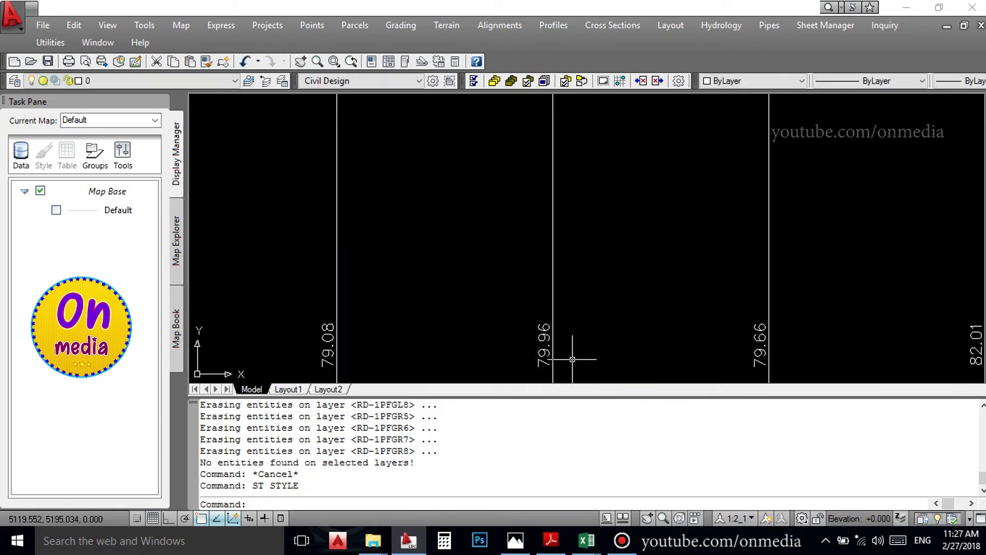
Regenerate RD-1's existing-ground profile from left to right with datum 75 and vertical scale 200, starting at the old profile's 0+000 base corner and deleting existing profile layers
scroll(568, 260, down, 6)
click(553, 25)
mouse_move(638, 97)
click(795, 95)
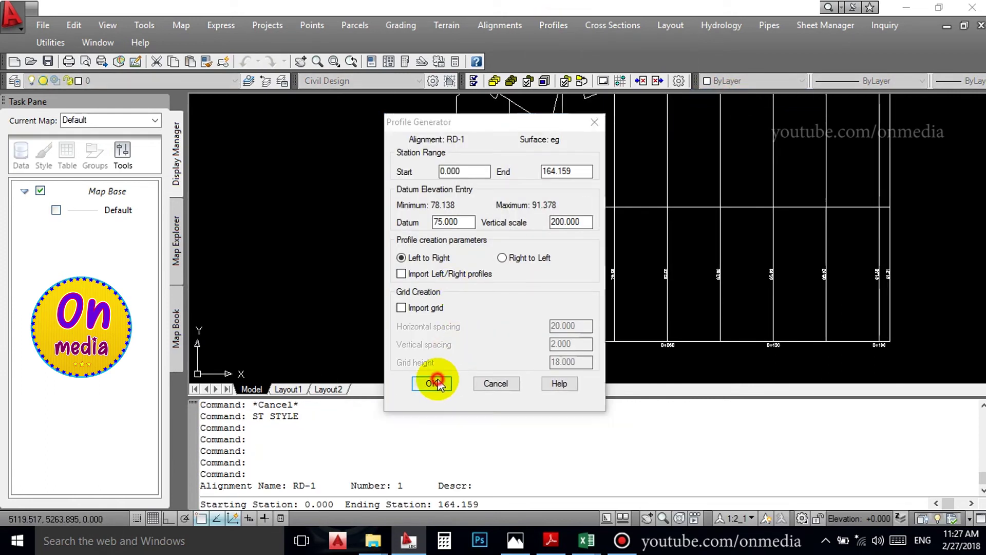
click(432, 383)
click(450, 343)
right_click(451, 344)
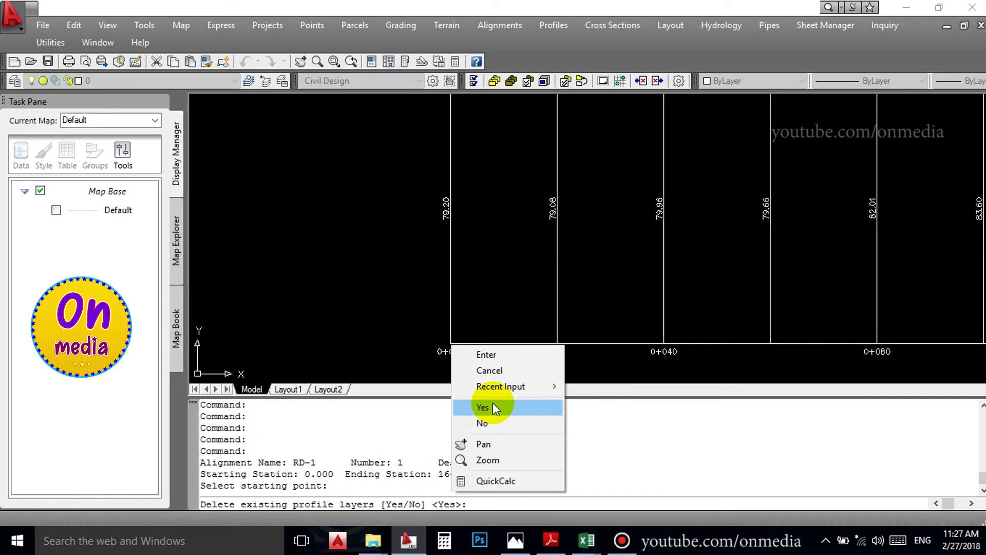
click(494, 407)
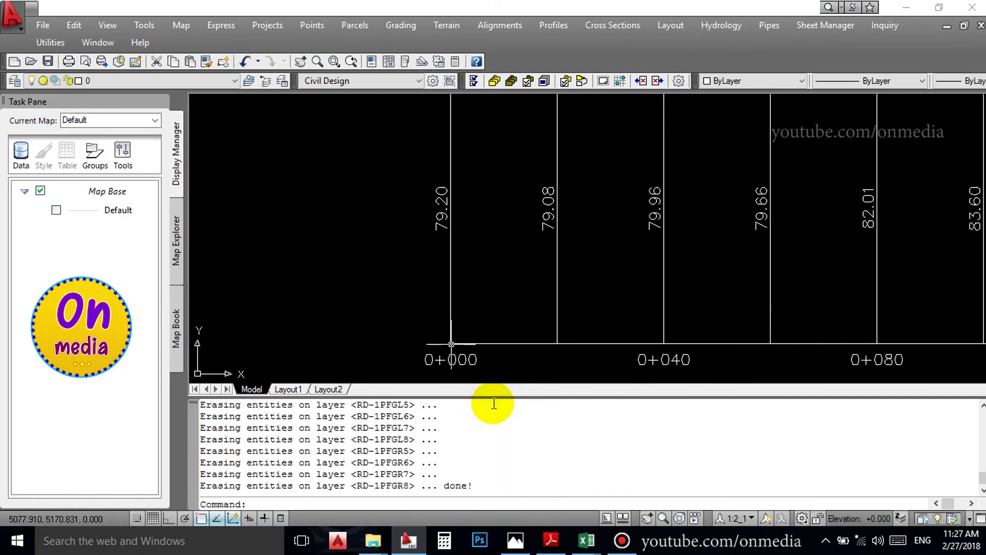
Examine the regenerated profile beside the road plan, checking its ground line and the size of its station and elevation labels
scroll(537, 177, down, 8)
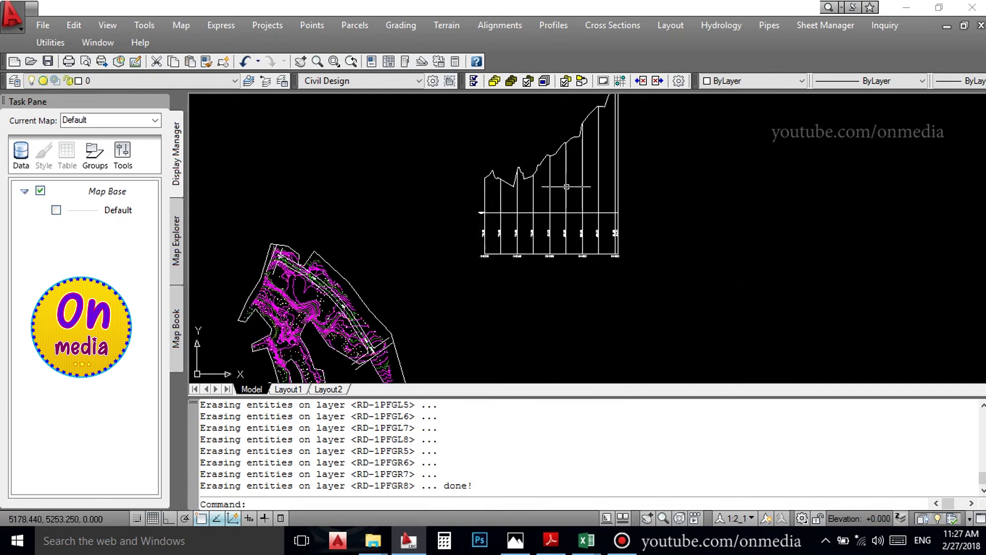
scroll(566, 187, up, 2)
scroll(710, 198, up, 2)
scroll(454, 257, up, 3)
scroll(513, 216, down, 4)
scroll(665, 130, down, 3)
scroll(552, 204, up, 1)
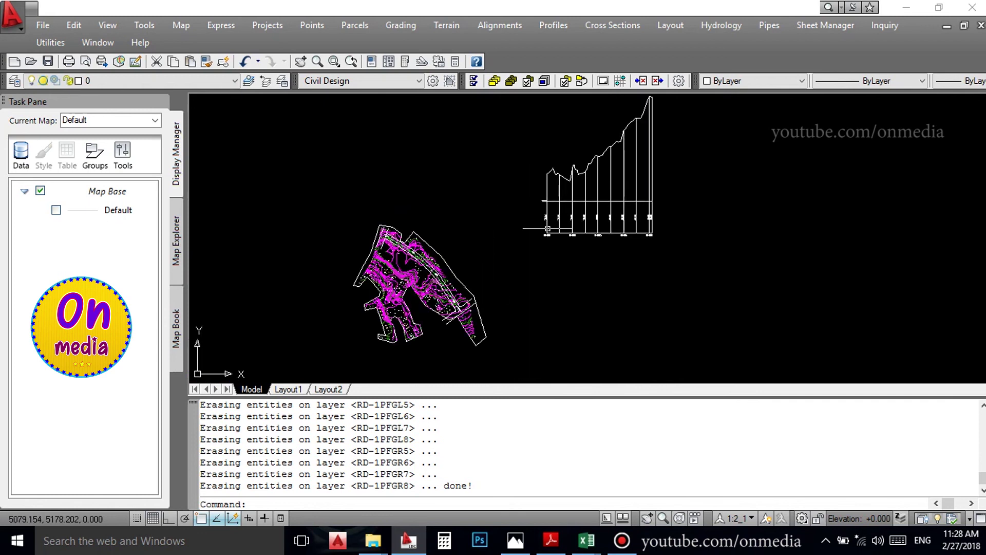
scroll(480, 300, up, 2)
scroll(585, 278, up, 1)
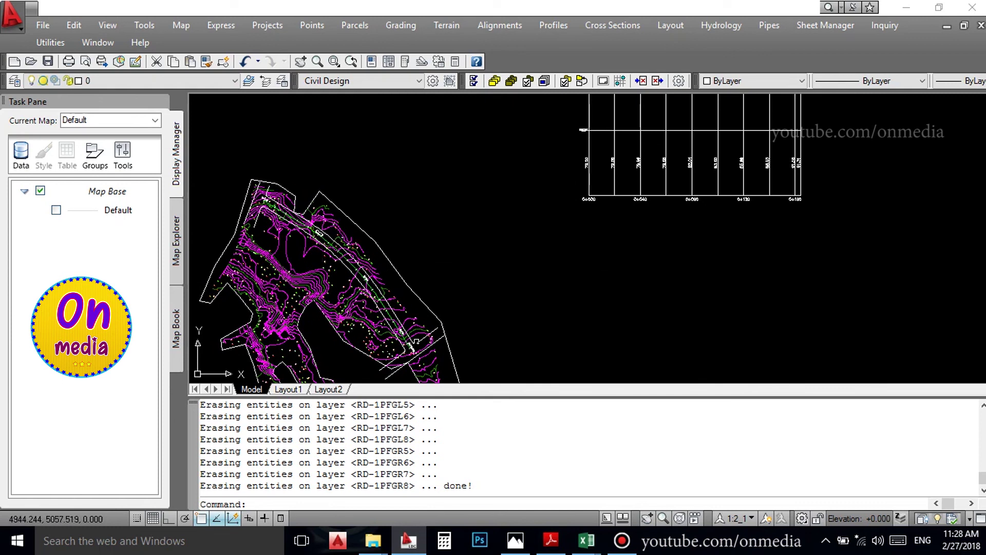
middle_drag(627, 163, 465, 292)
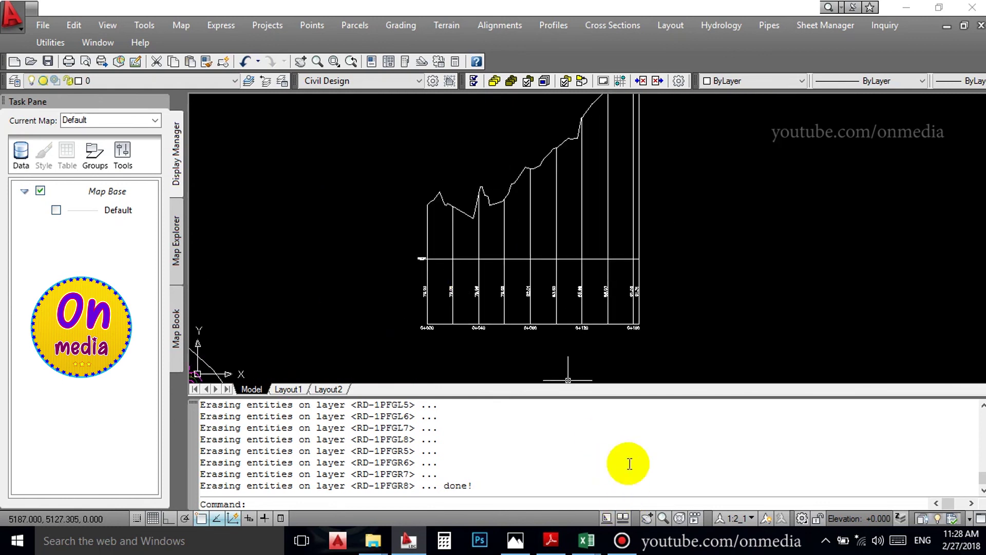